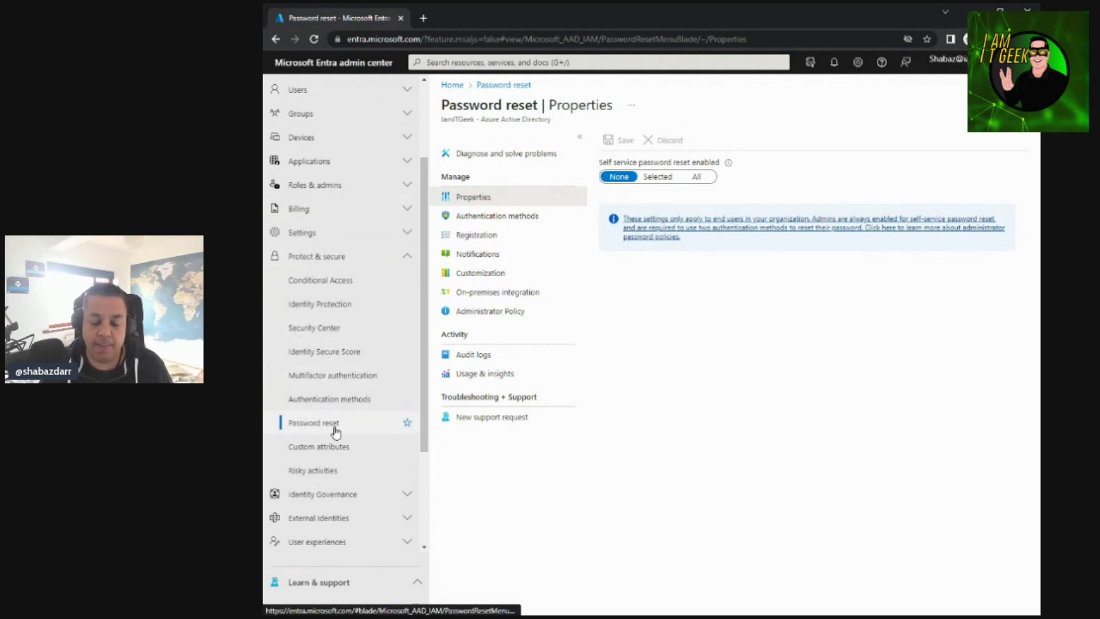
Cycle self-service password reset through Selected and All, leave it at None, and view Authentication methods
click(658, 177)
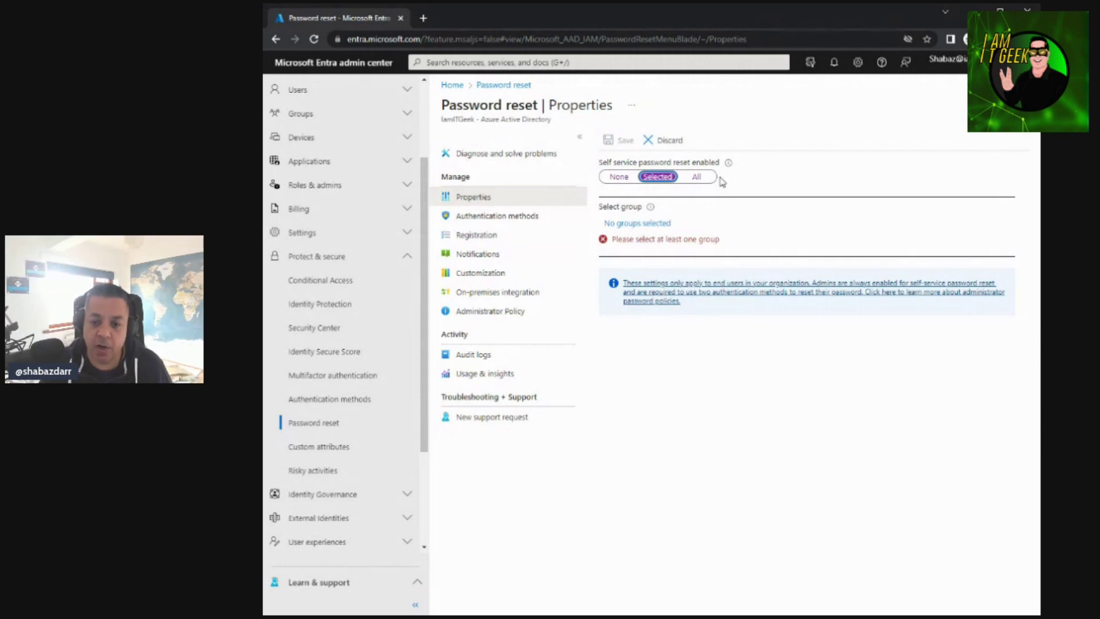
click(696, 177)
click(628, 183)
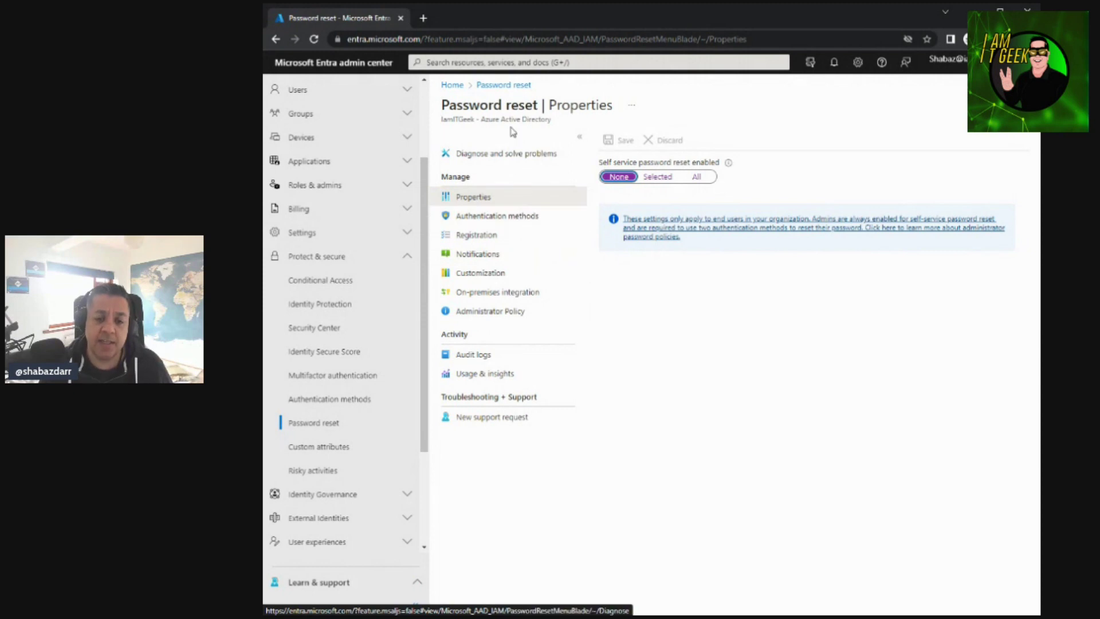
click(481, 217)
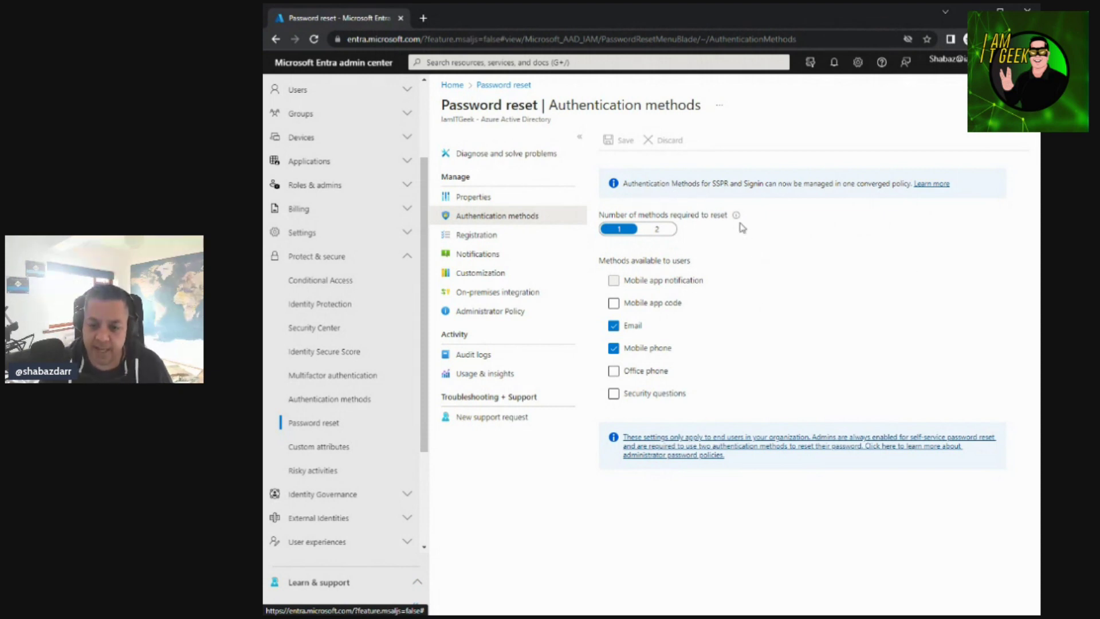
Try changing the number of methods required to reset a password, ending at 2
mouse_move(738, 224)
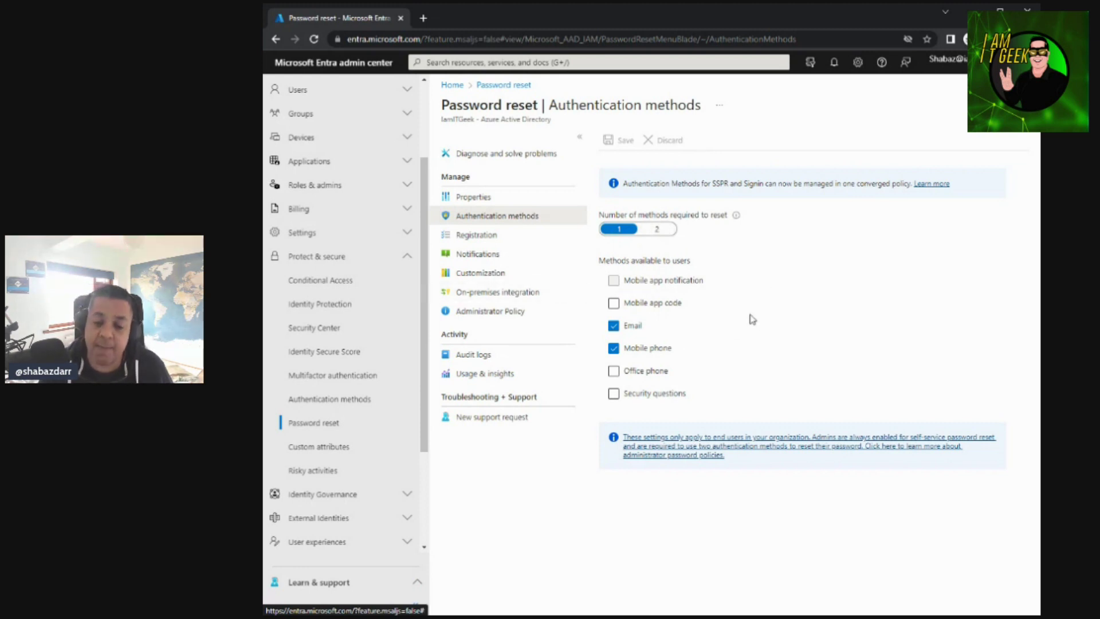
double_click(630, 282)
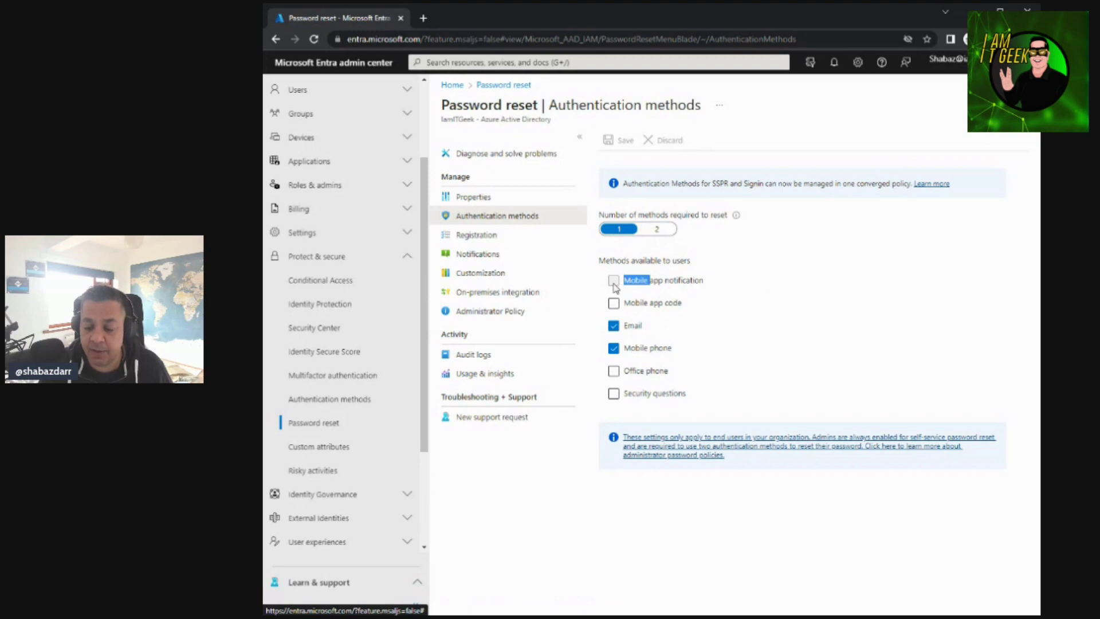
click(672, 281)
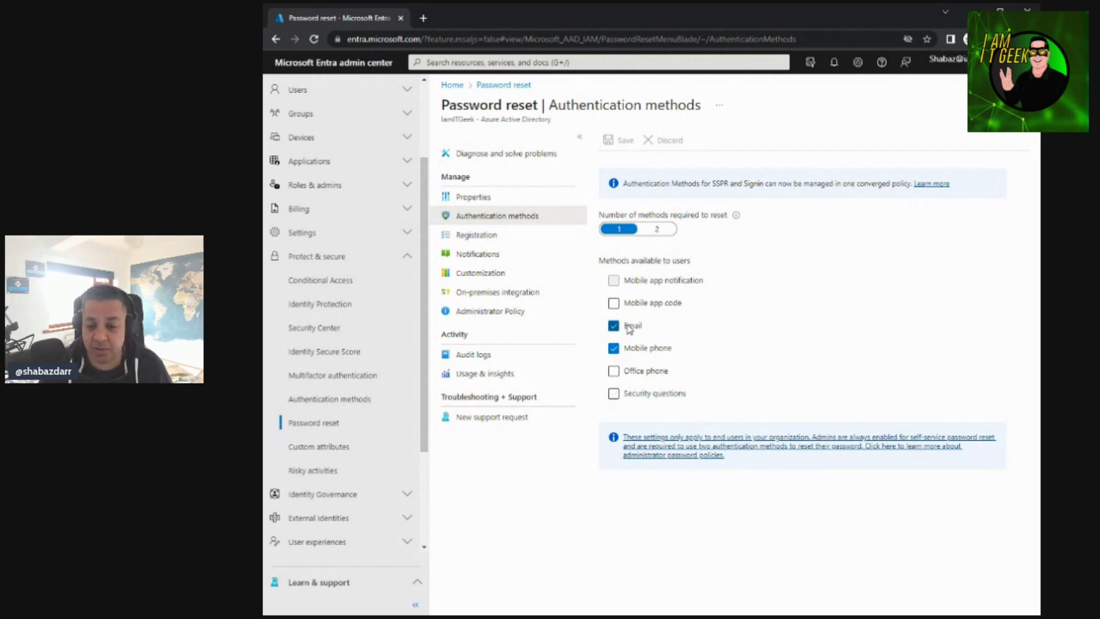
click(657, 230)
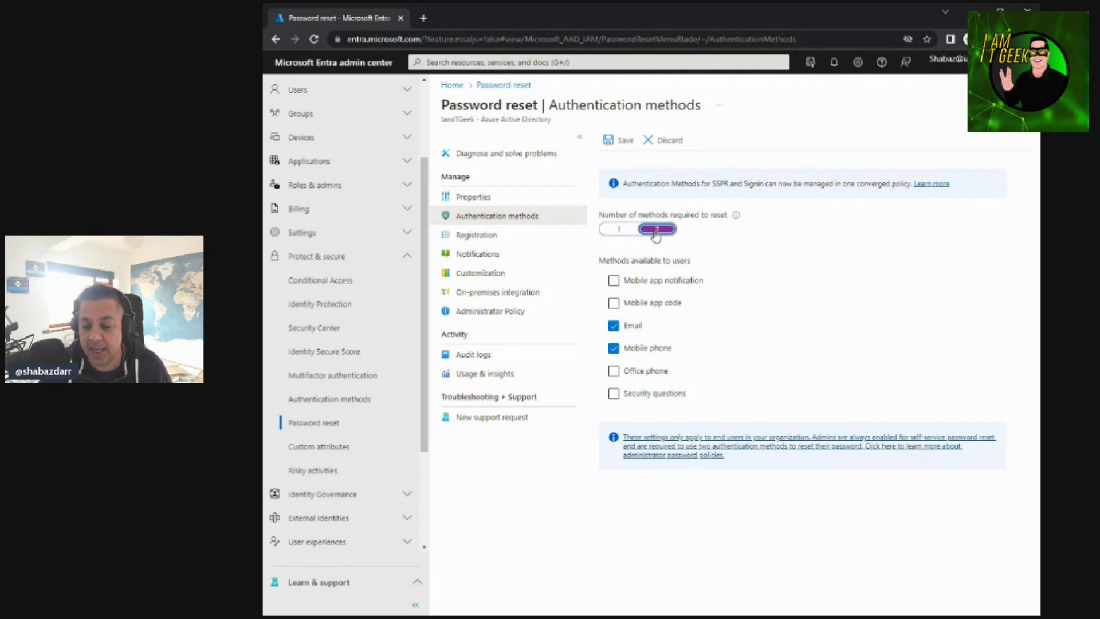
click(624, 230)
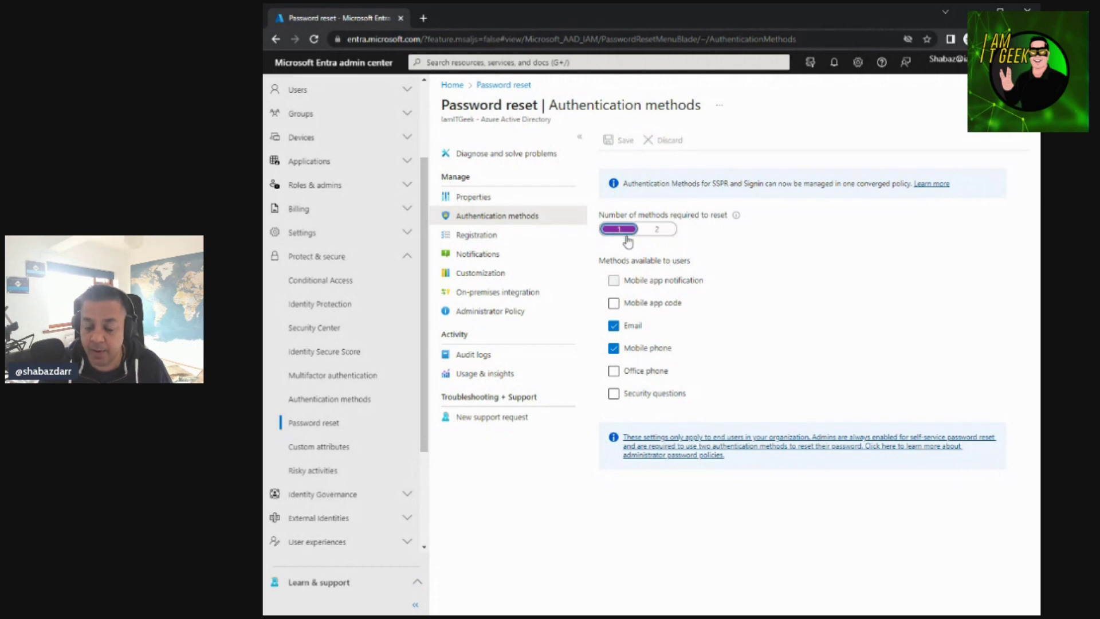
click(666, 231)
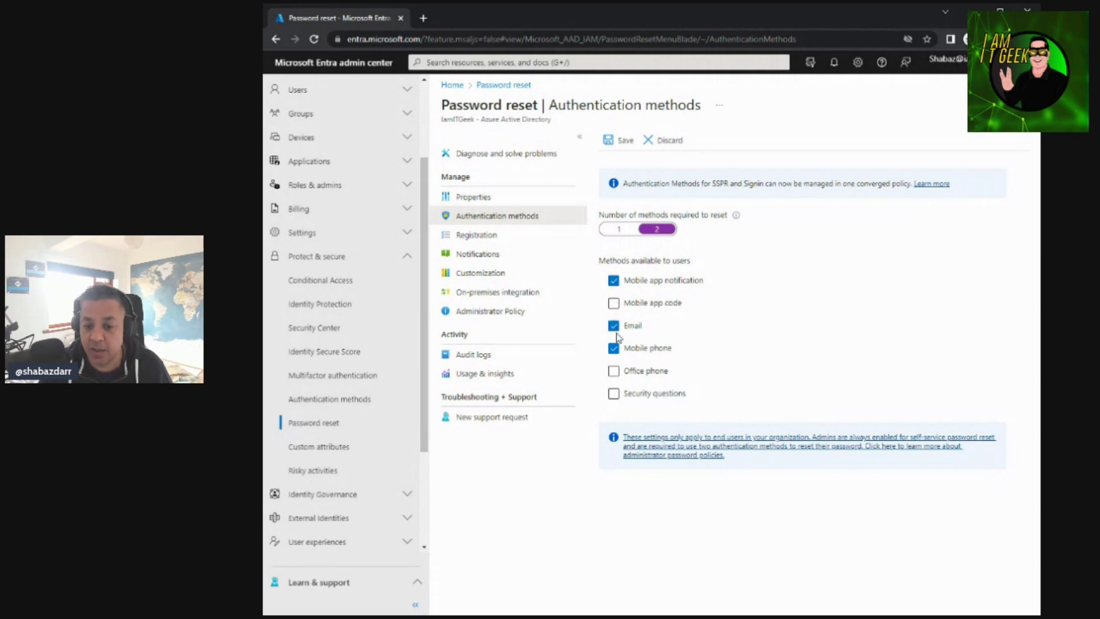
Toggle Mobile app code, Email and Mobile phone, discard the changes, and go to Registration settings
click(614, 303)
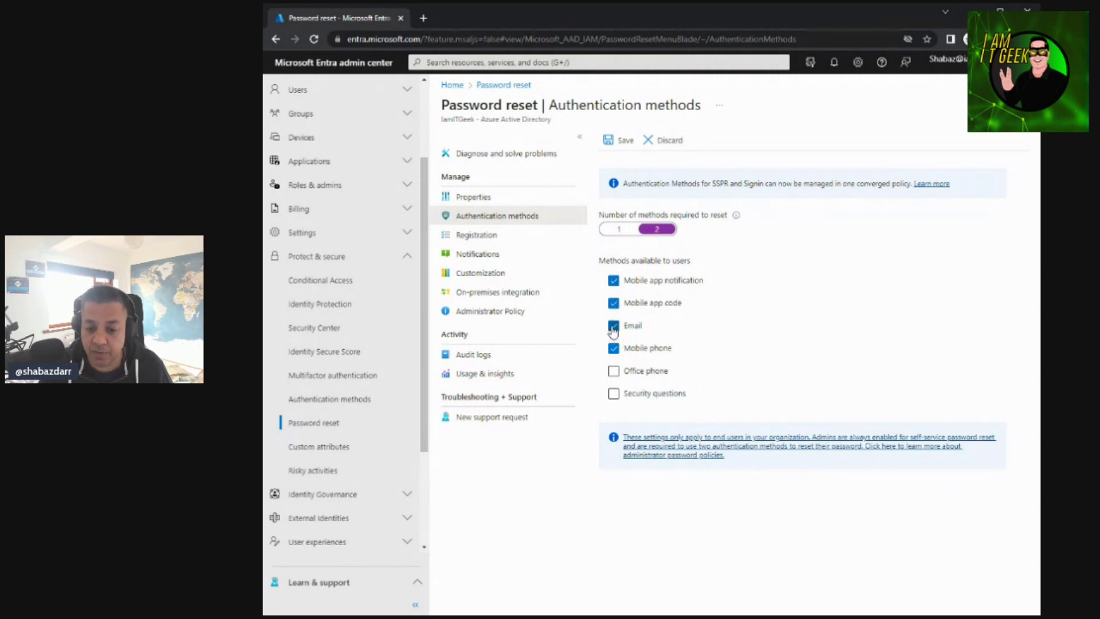
click(613, 329)
click(614, 350)
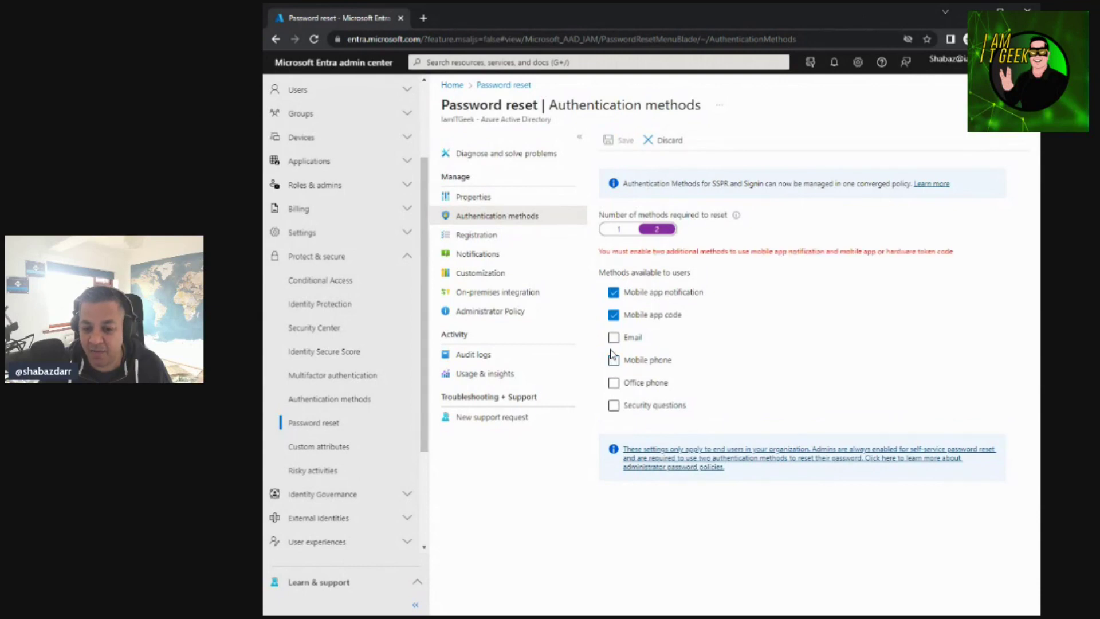
click(667, 141)
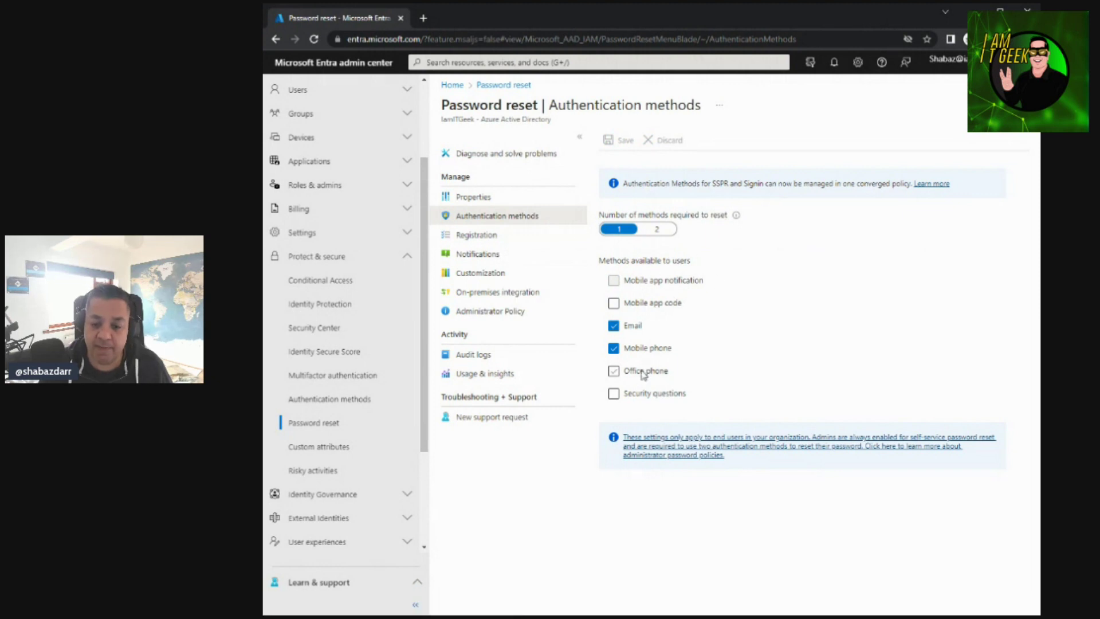
click(494, 239)
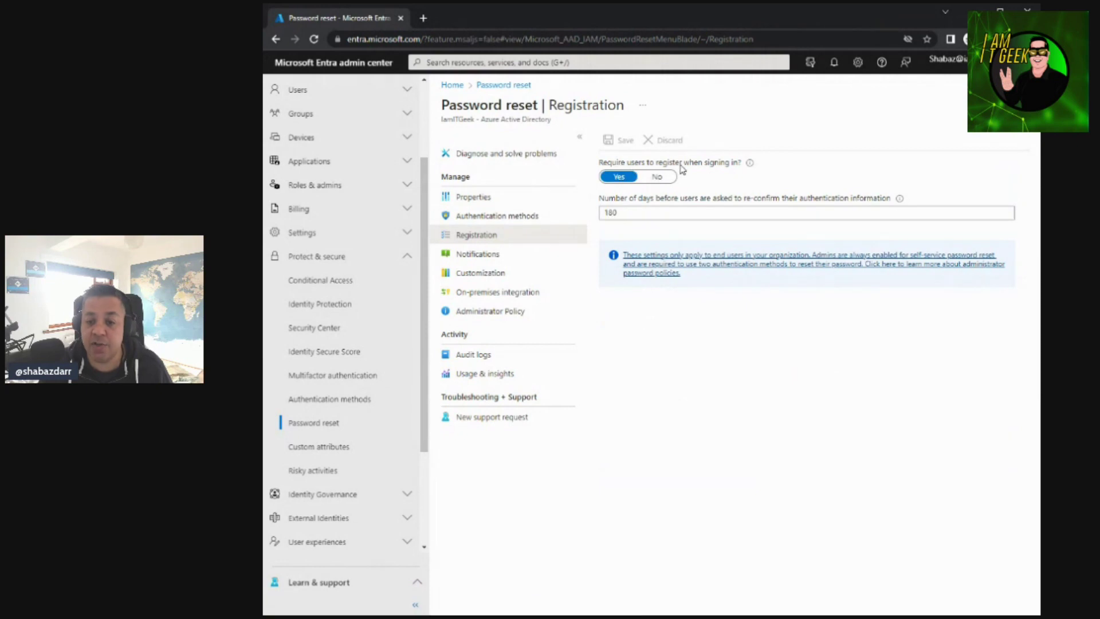
Leave the re-confirmation period at 180 days and move to the password reset Notifications page
mouse_move(749, 166)
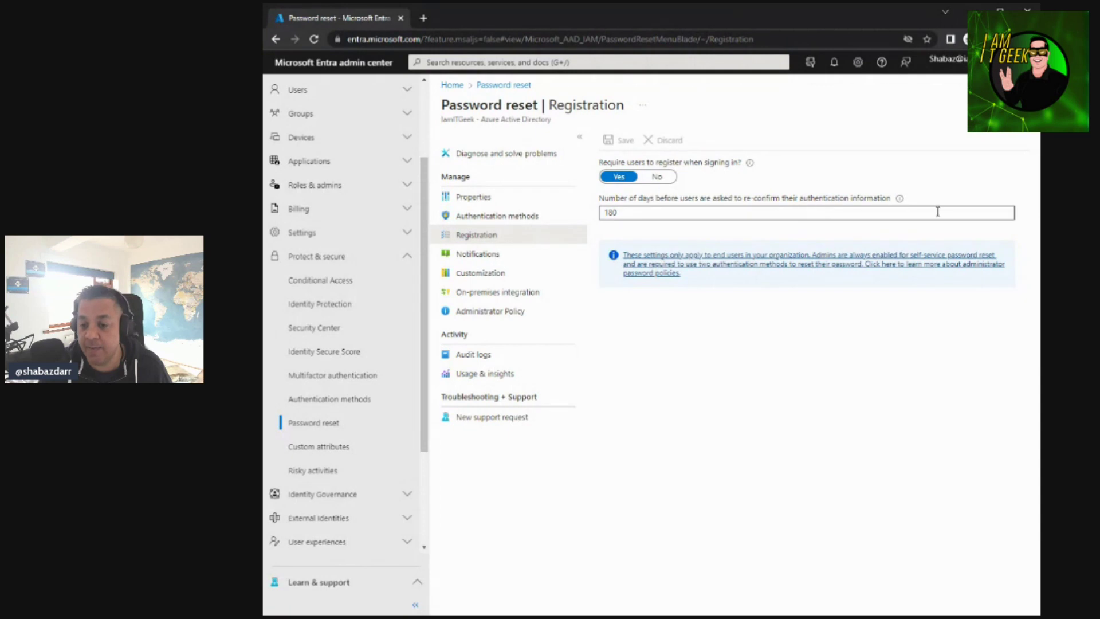
click(621, 214)
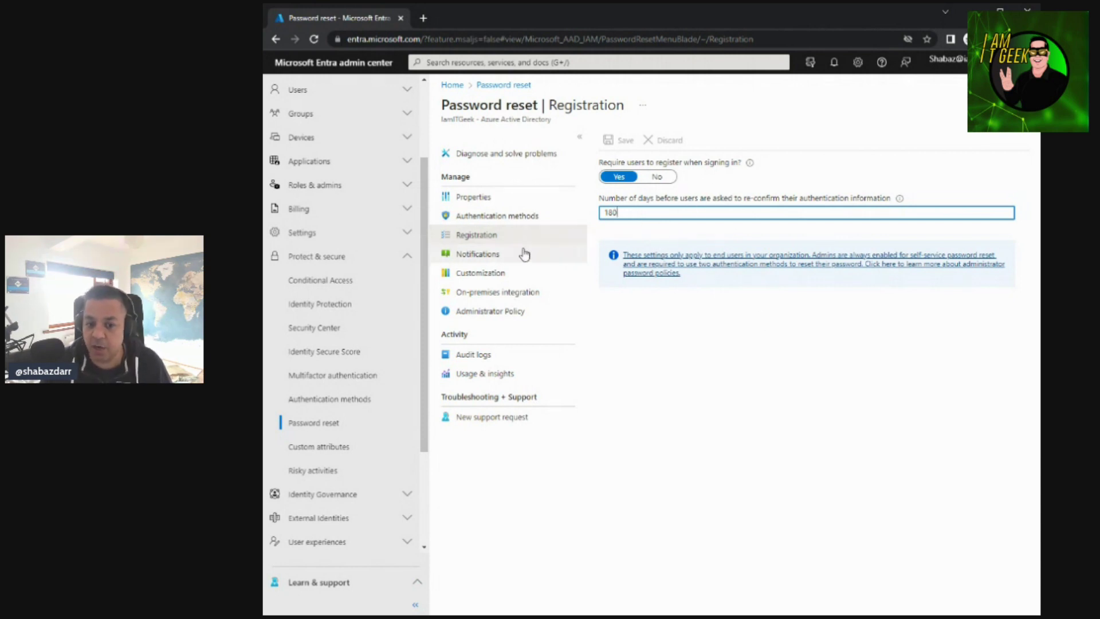
click(504, 256)
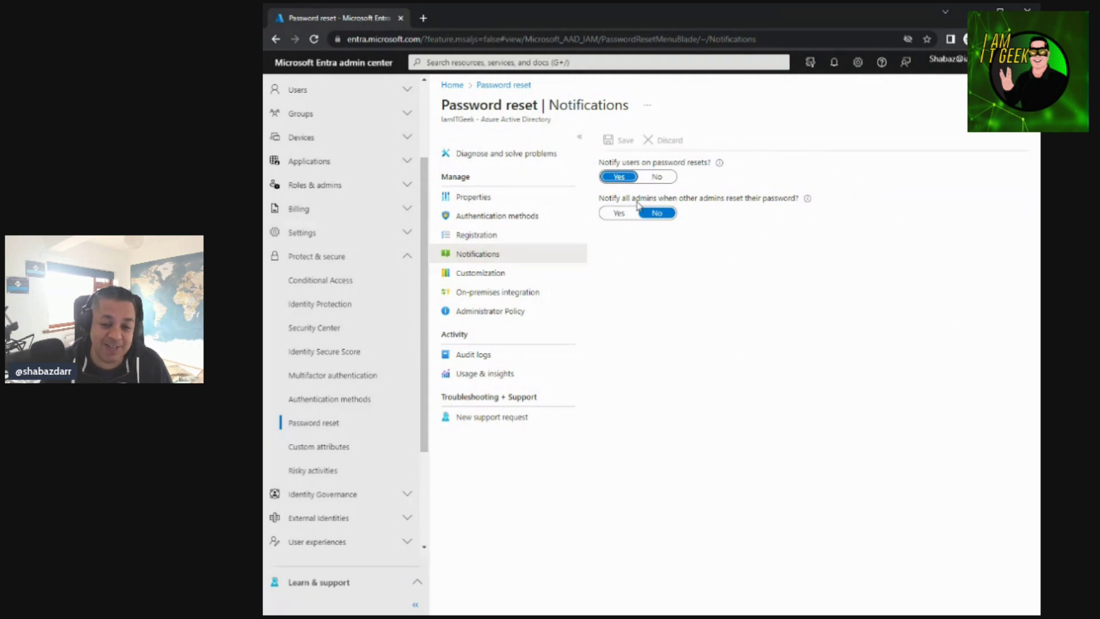
Pass through Customization to the On-premises integration page showing password writeback status
click(458, 279)
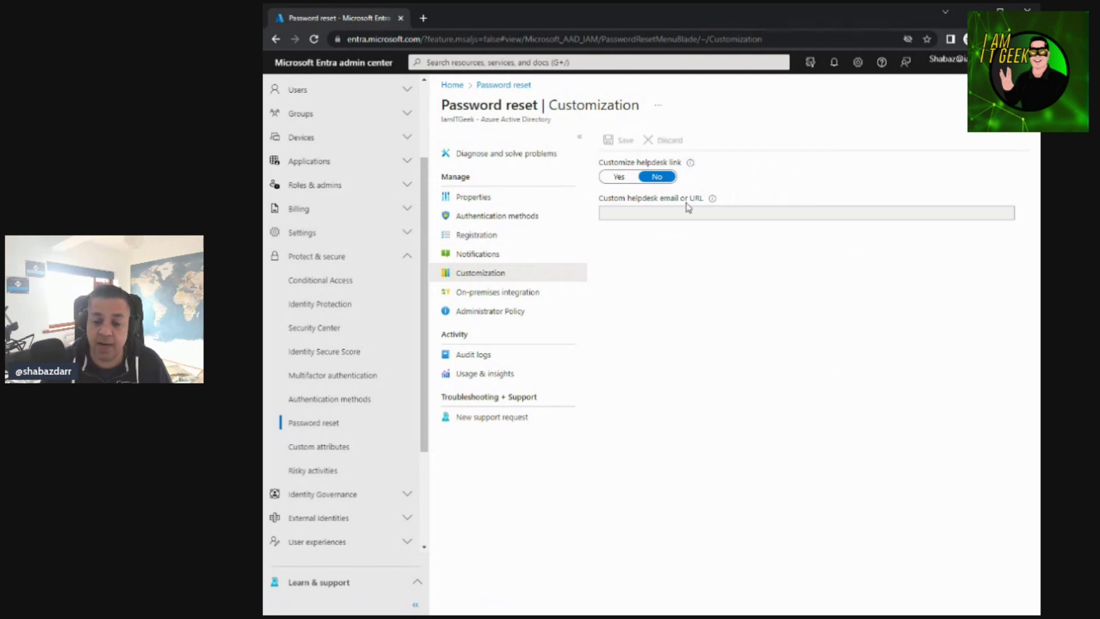
click(521, 294)
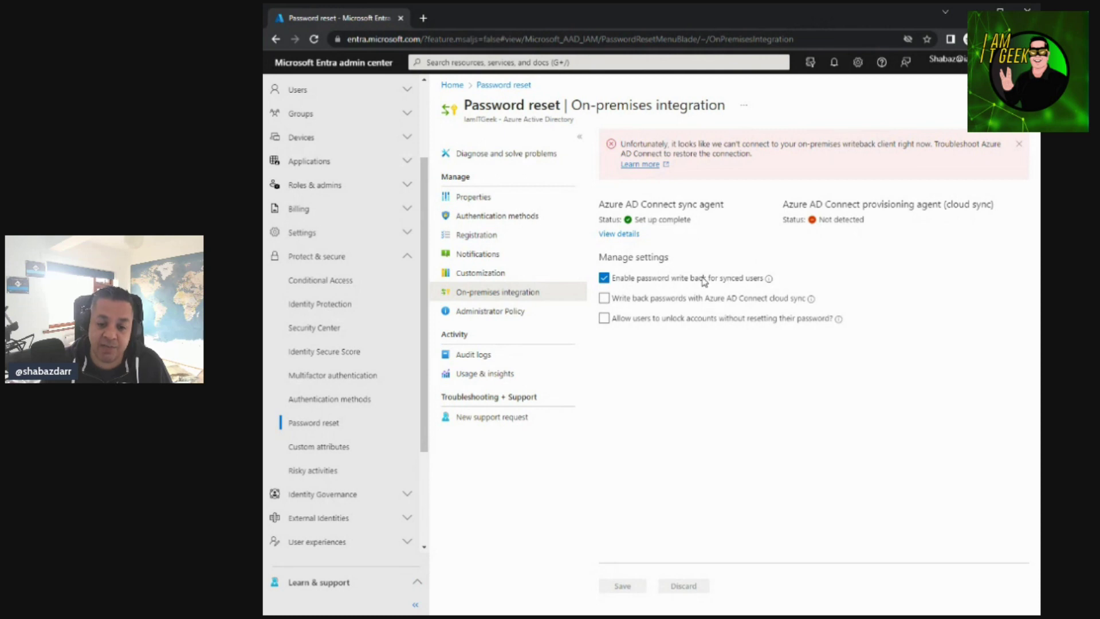
Visit Administrator Policy and Usage & insights, ending on the empty last-month password reset audit logs
click(502, 315)
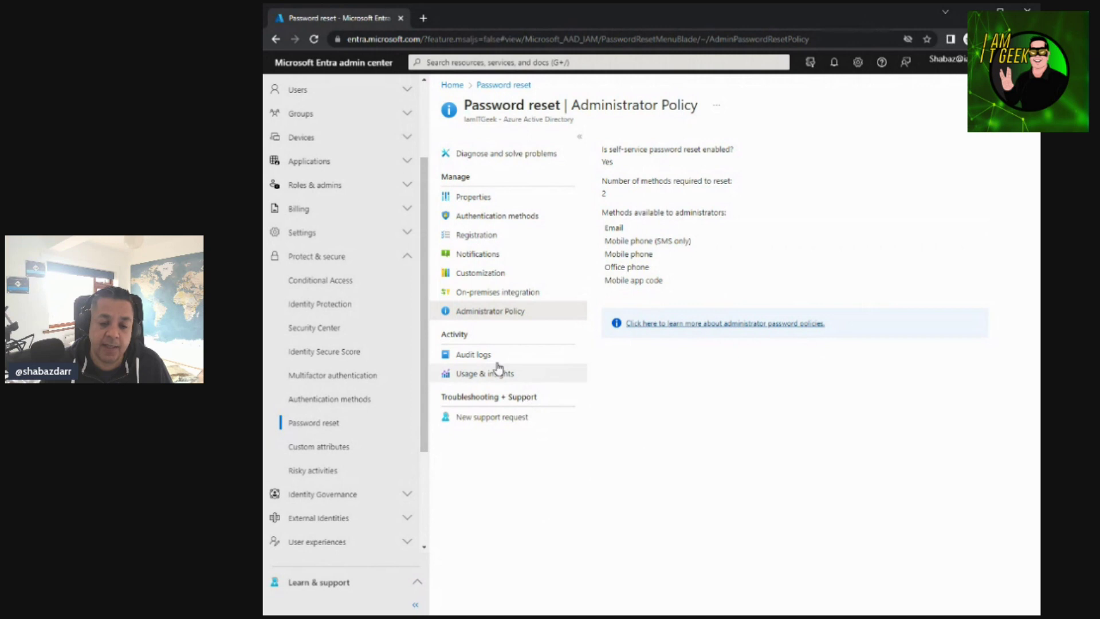
click(469, 354)
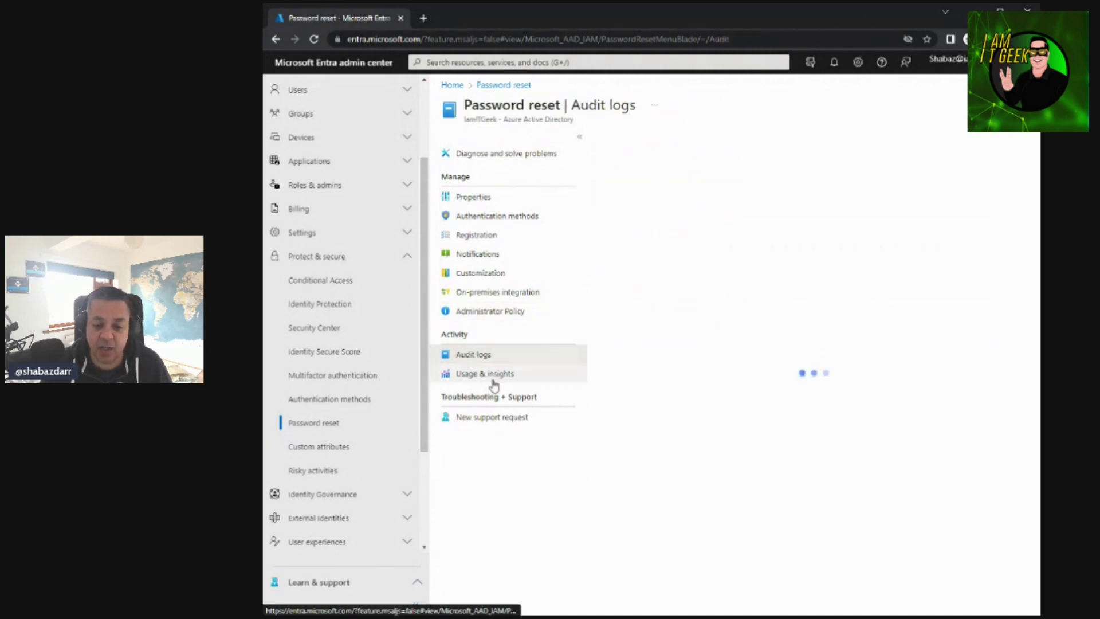
click(493, 379)
click(479, 355)
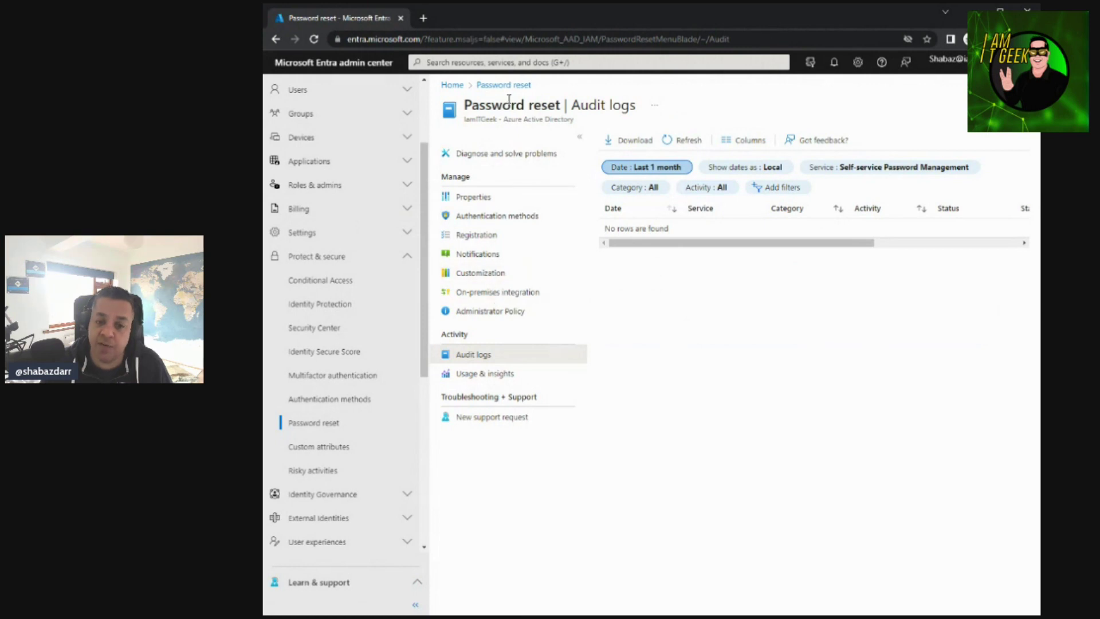
Cycle through Properties, Authentication methods and Registration, ending back on Authentication methods
click(475, 198)
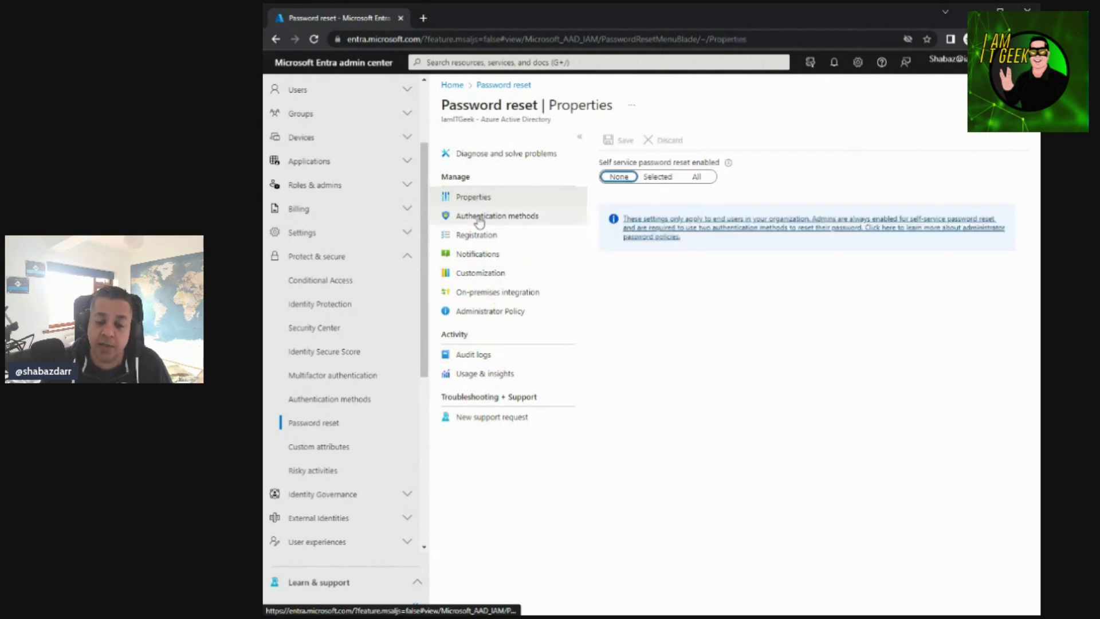
click(479, 217)
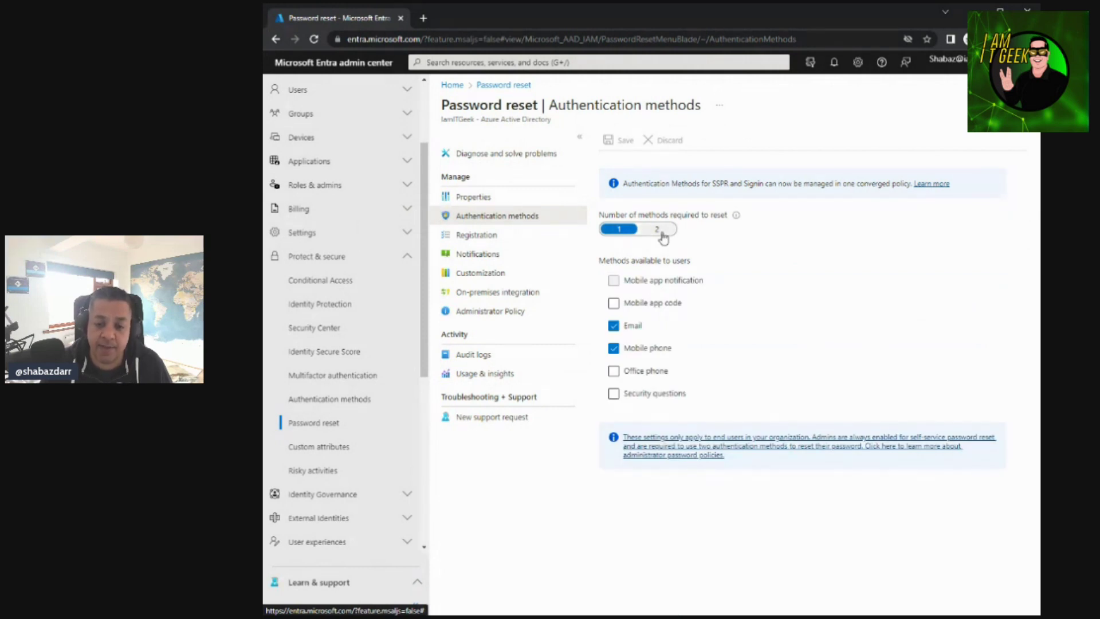
click(514, 235)
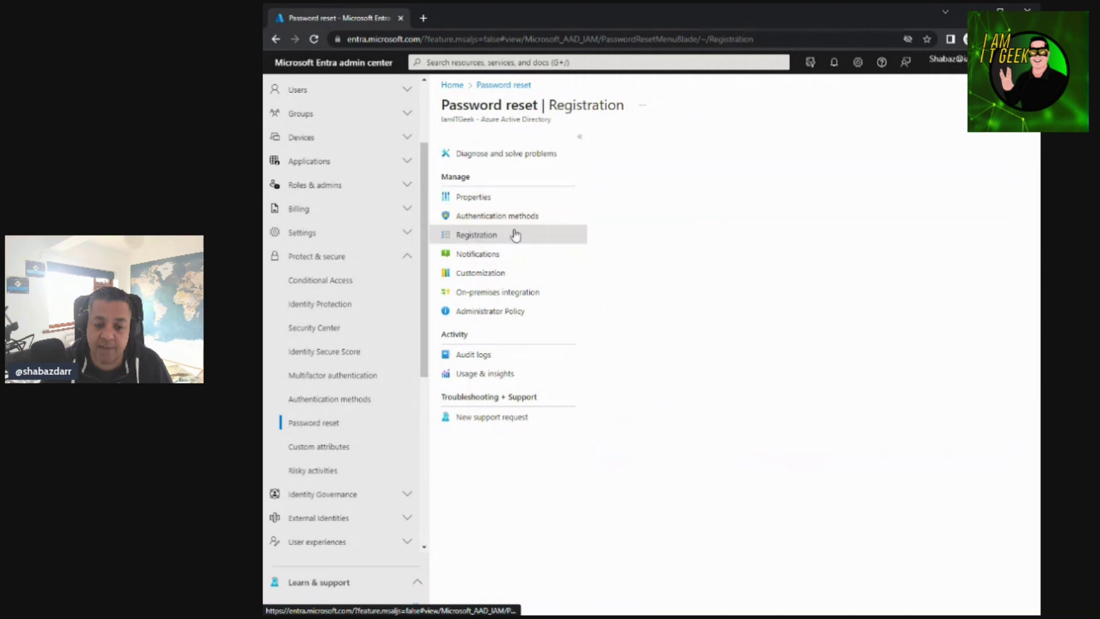
click(525, 221)
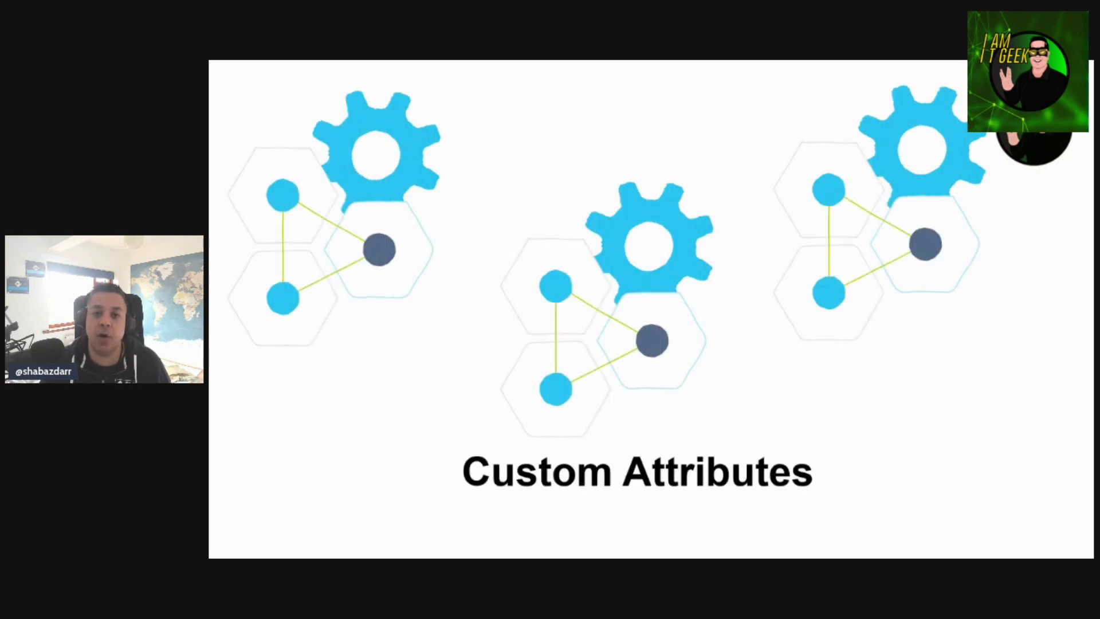
Switch from the Custom Attributes slide to the browser's Entra Custom attributes page
key(alt+Tab)
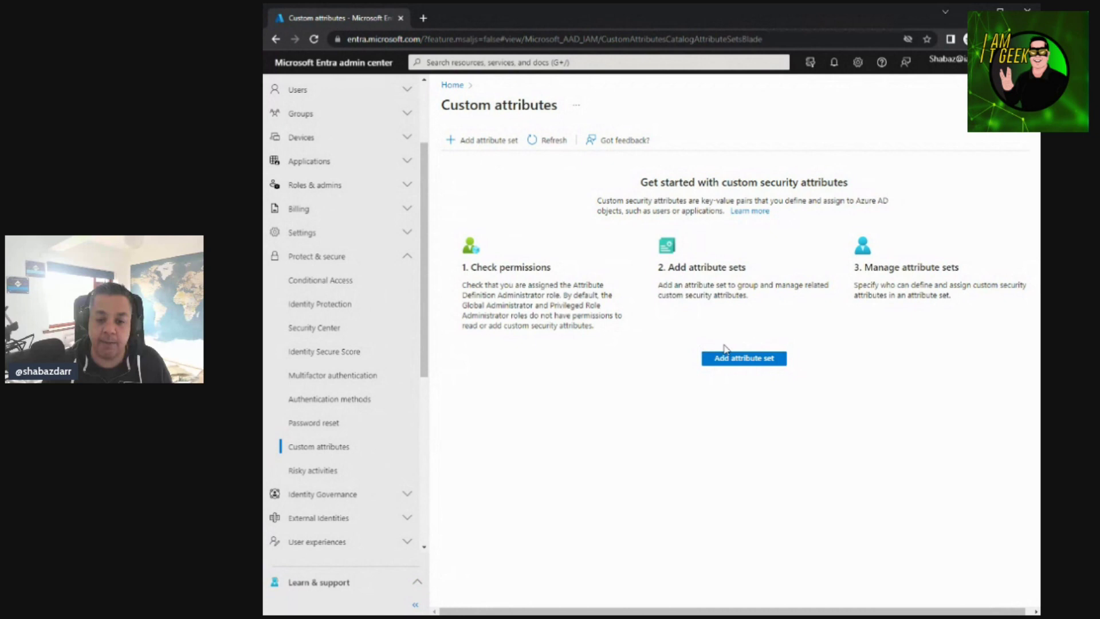
Start a new custom attribute set and name it AttributeA
click(480, 141)
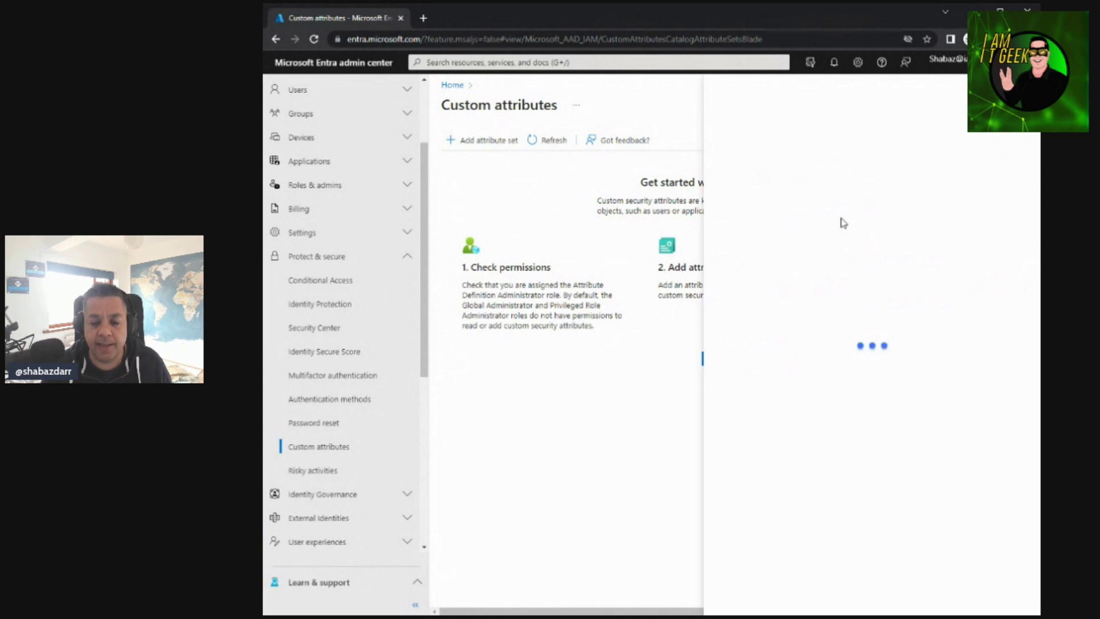
click(842, 162)
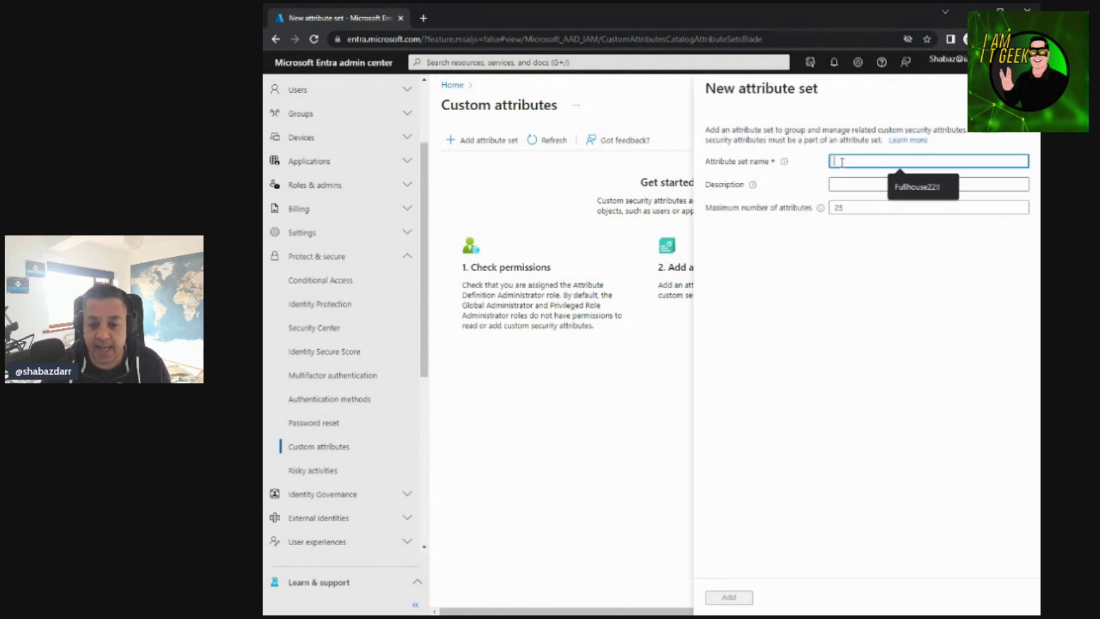
text(I Am IT)
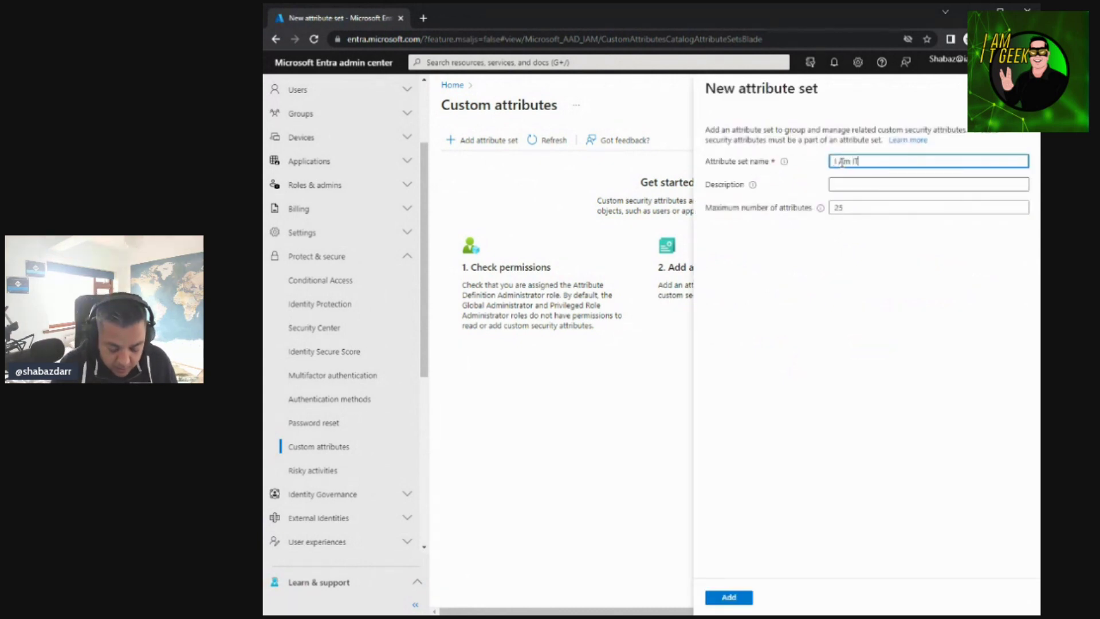
text( Geek Attr)
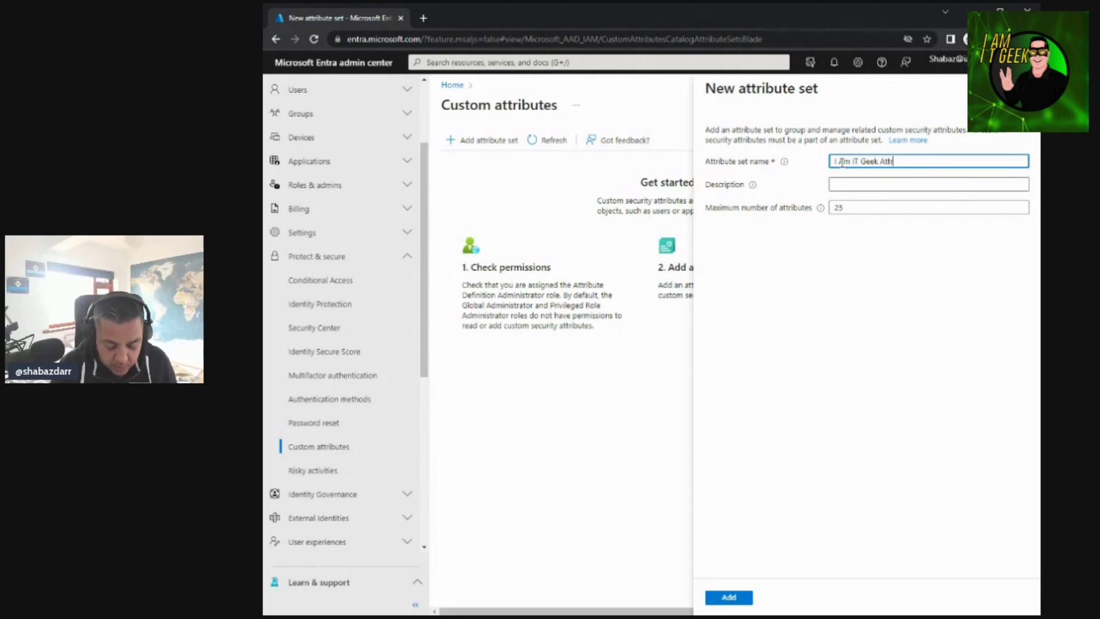
text(ibute)
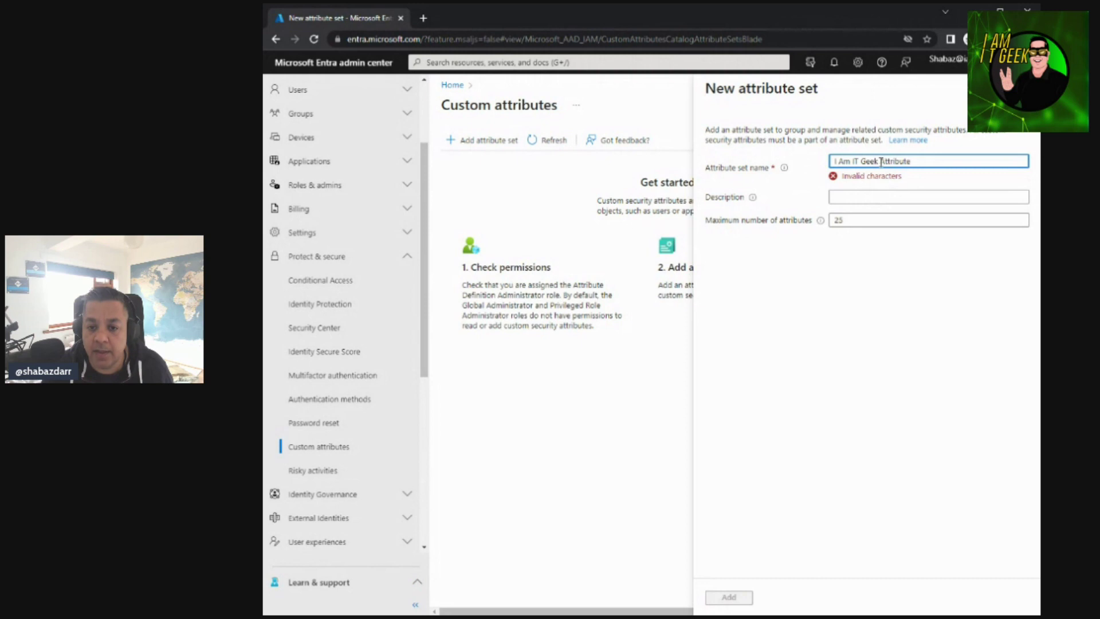
mouse_move(786, 170)
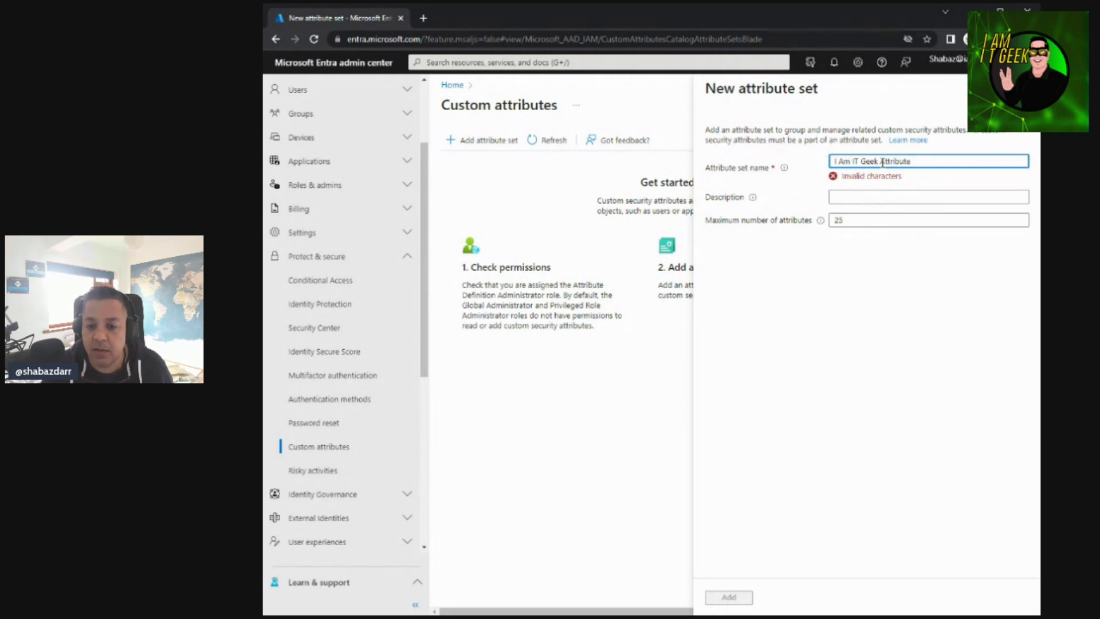
key(BackSpace)
key(BackSpace)
key(BackSpace)
key(BackSpace)
key(BackSpace)
key(BackSpace)
key(BackSpace)
key(BackSpace)
key(BackSpace)
key(BackSpace)
key(BackSpace)
key(BackSpace)
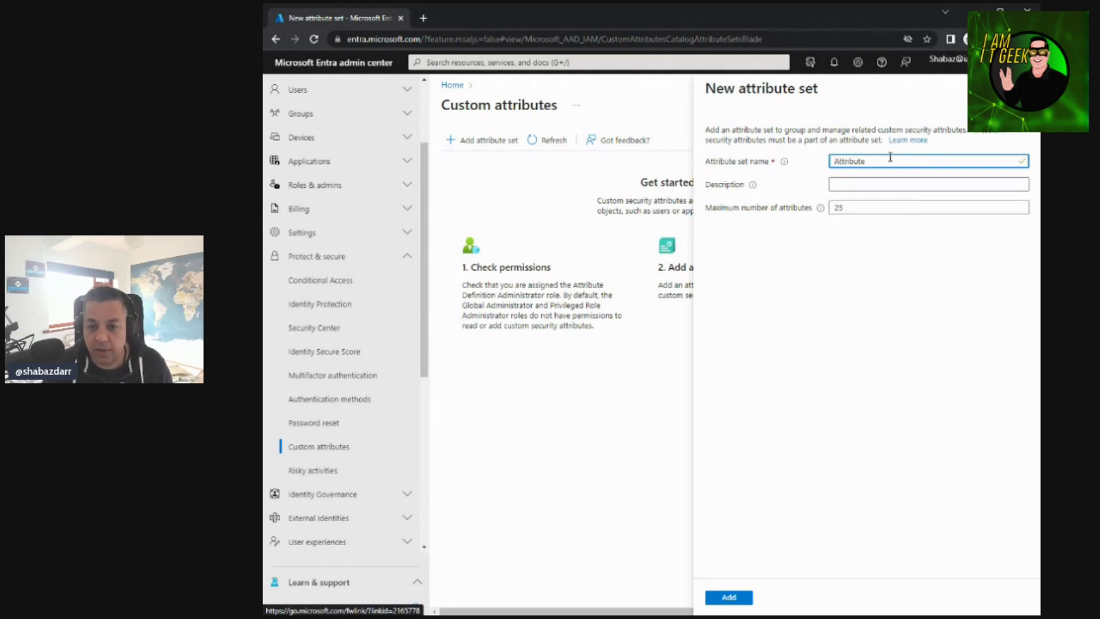
text(A)
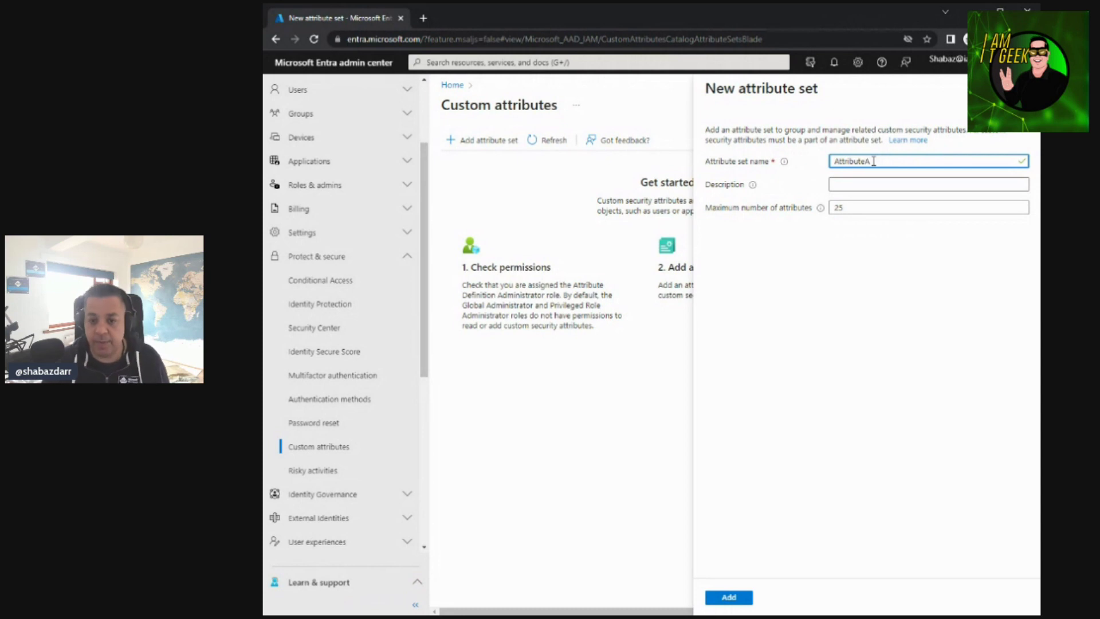
Describe the set as 'I Am It Geek Demo', keep a maximum of 25 attributes, and create it
click(861, 184)
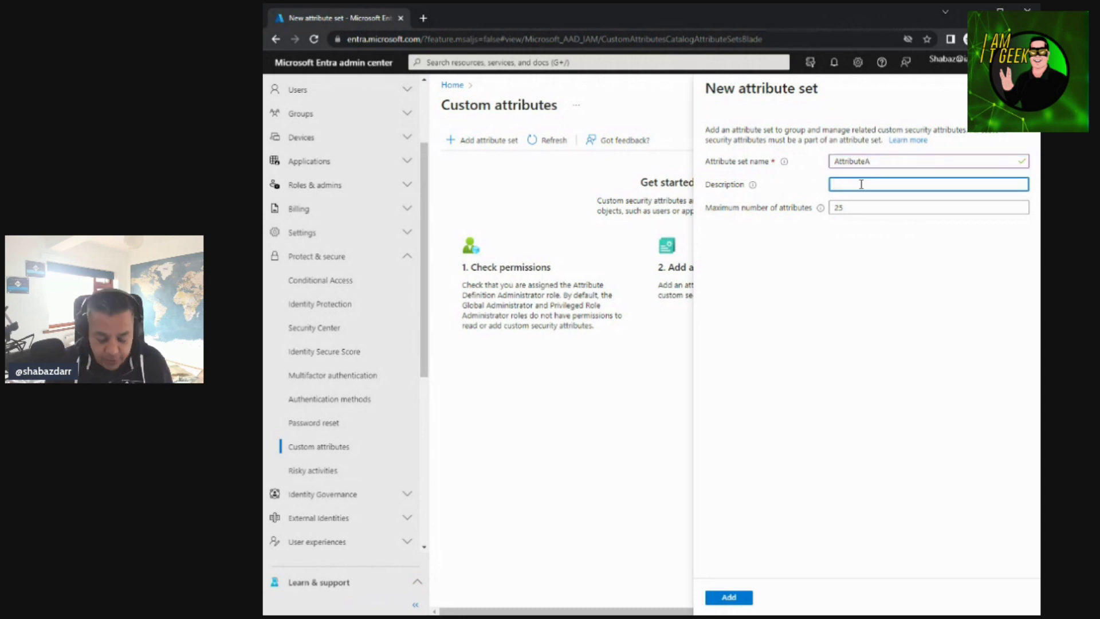
text(I Am It)
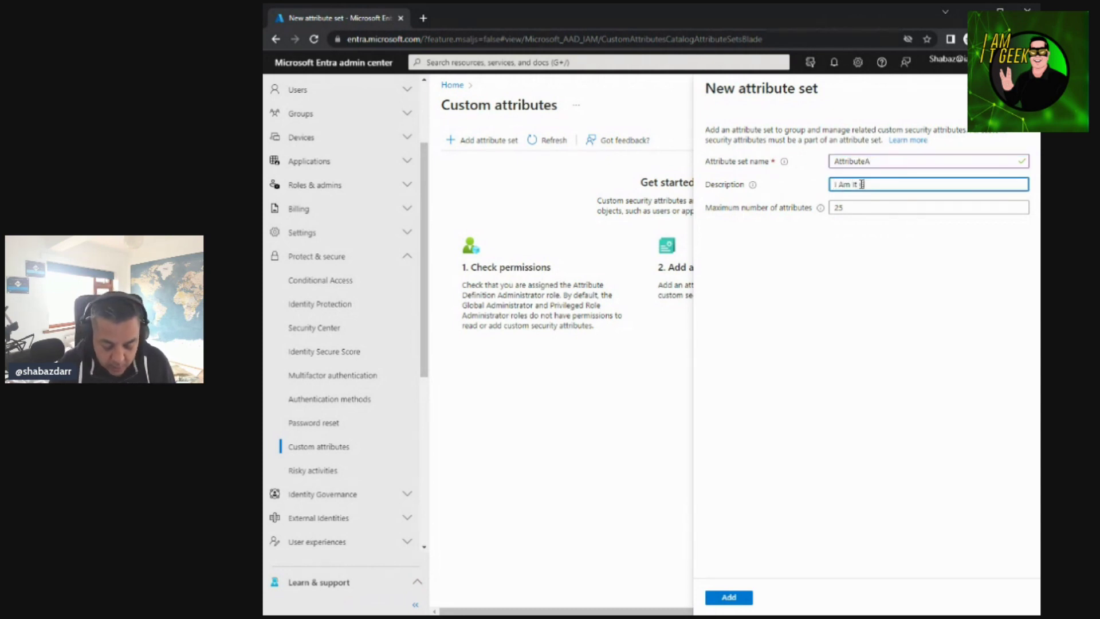
text( Geek Demo)
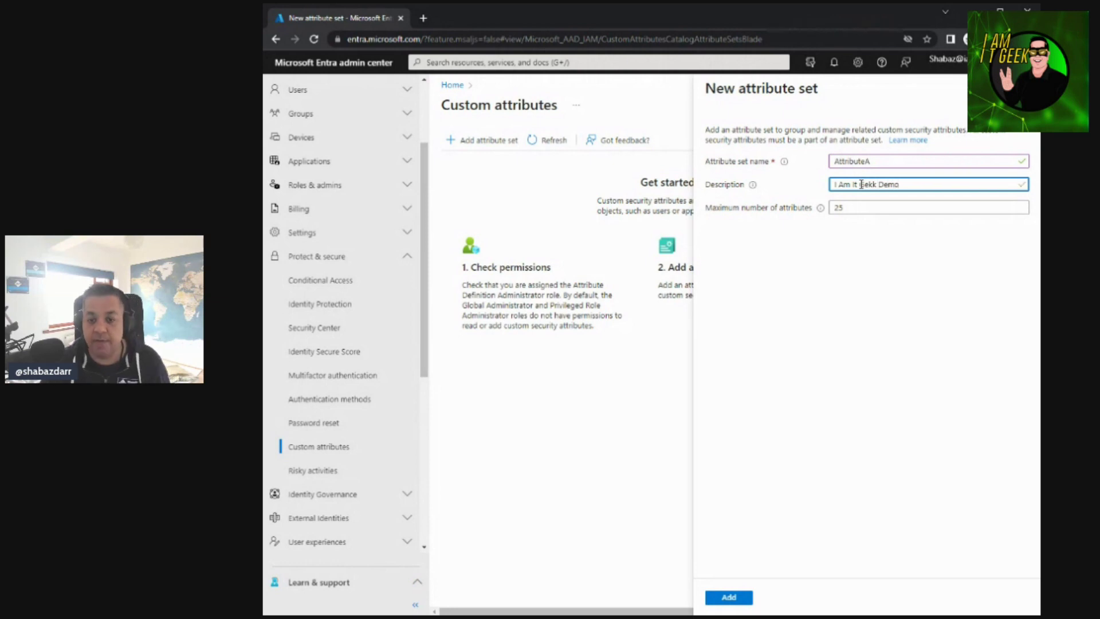
mouse_move(824, 214)
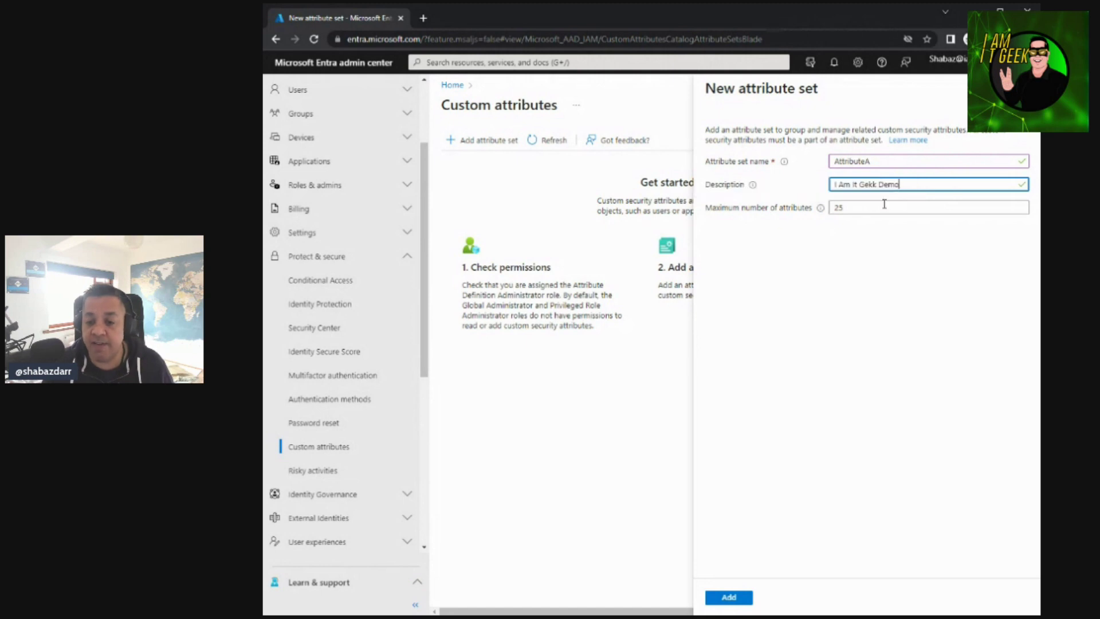
click(833, 208)
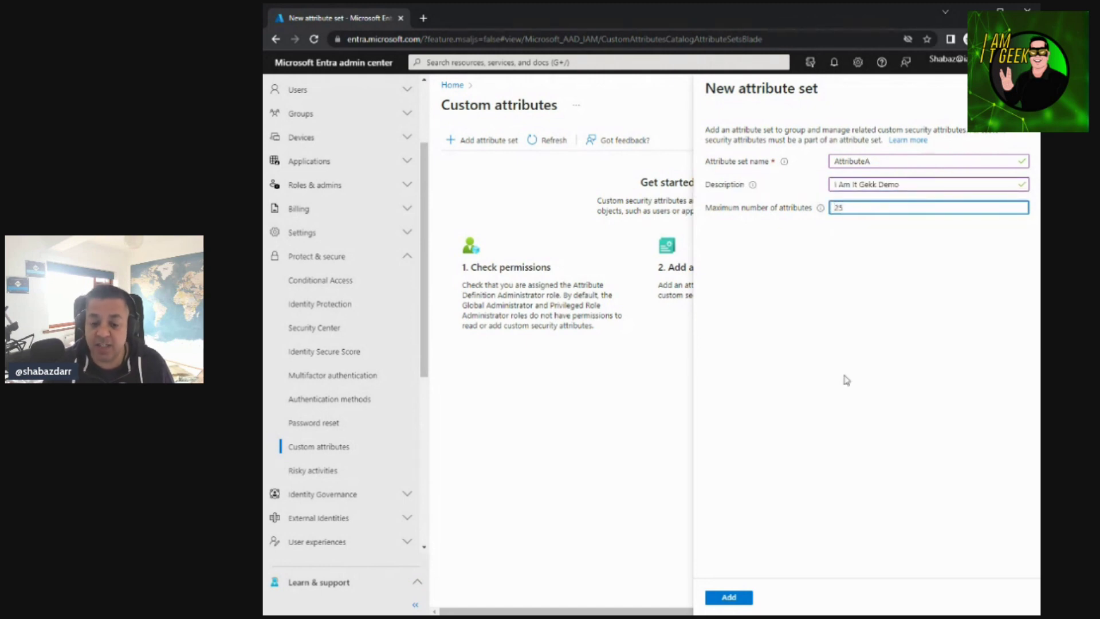
click(727, 597)
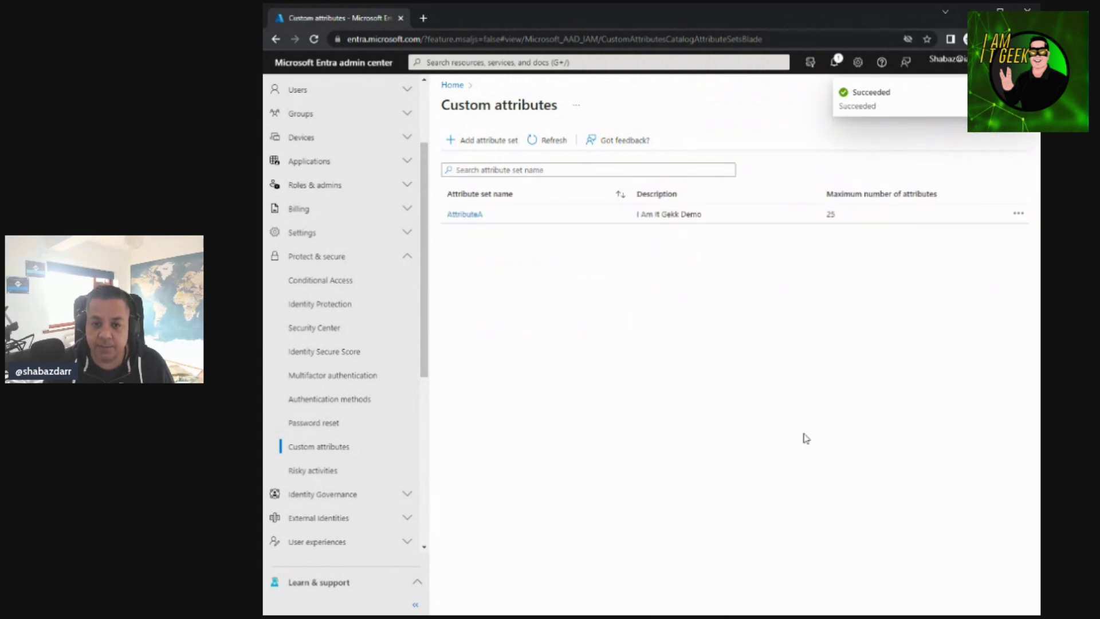
Open AttributeA and browse its Deactivated attributes and Roles and administrators pages, returning to Active attributes
click(474, 217)
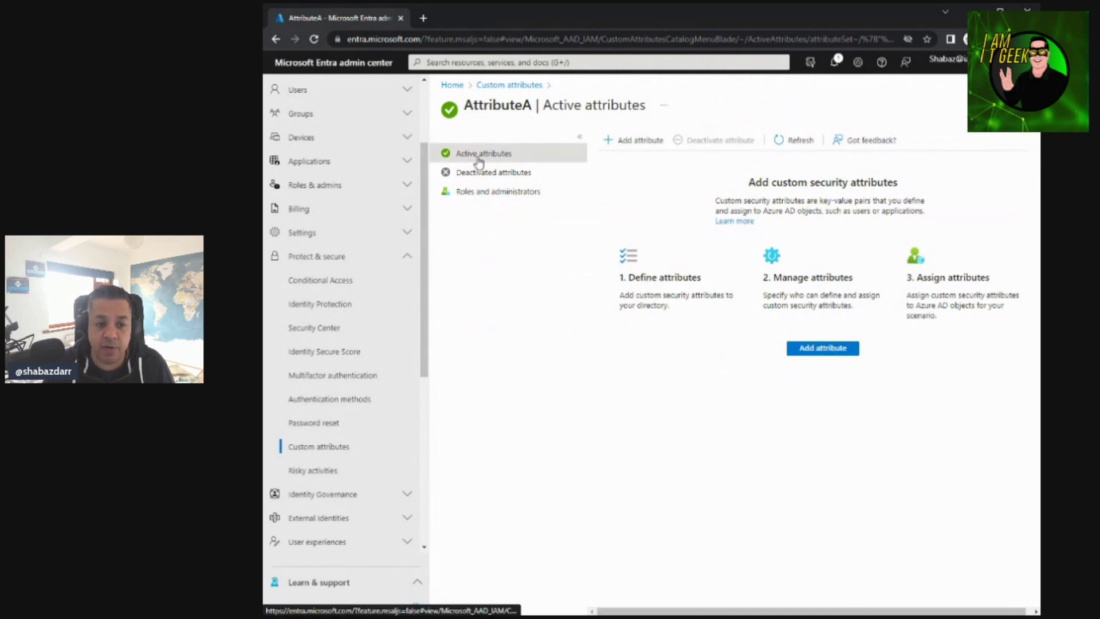
click(493, 174)
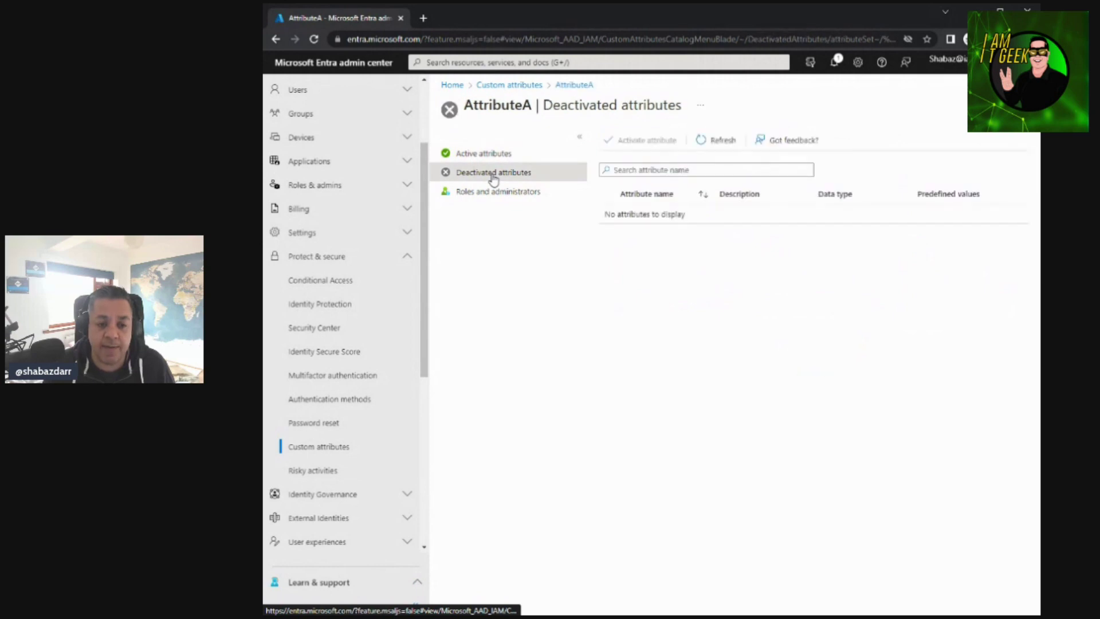
click(490, 196)
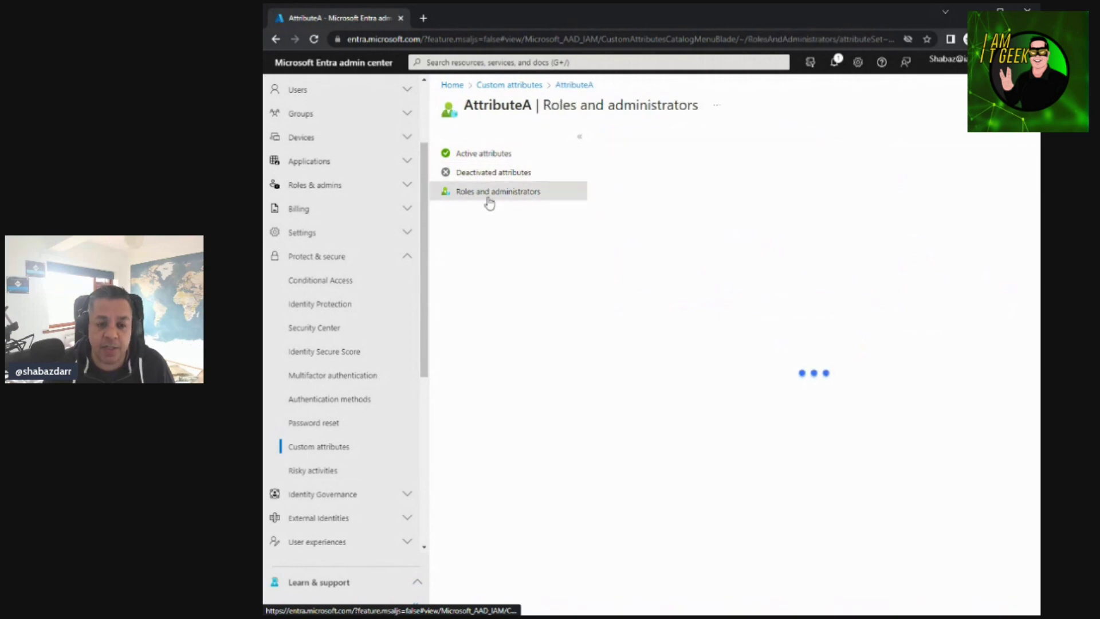
click(487, 156)
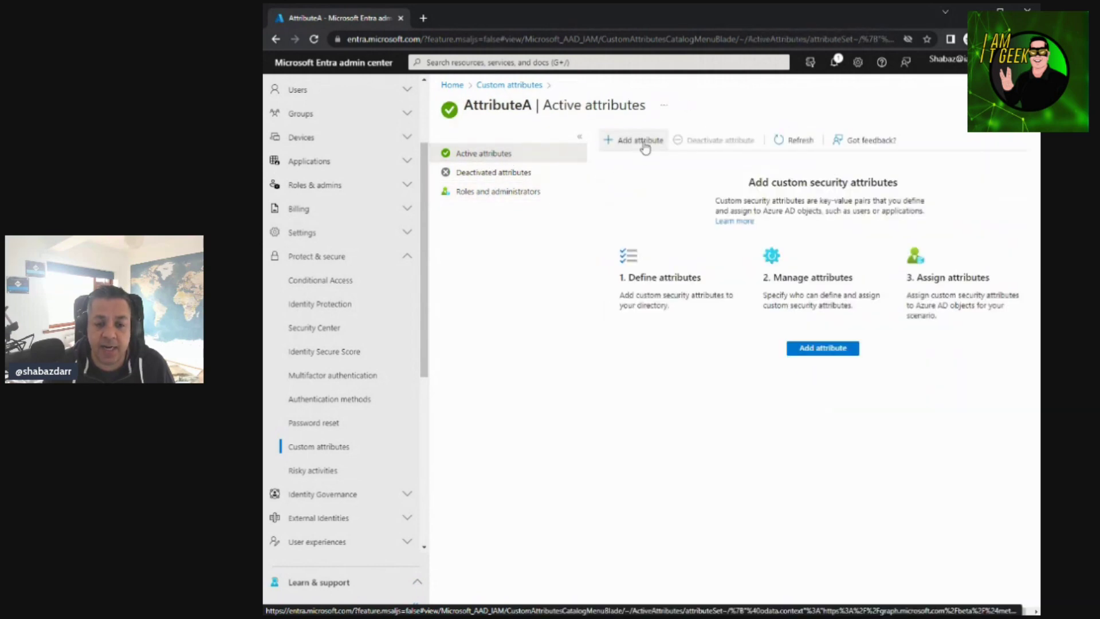
Add a new attribute named Attribute1 with the description 'I Am IT Geek Demo'
click(645, 147)
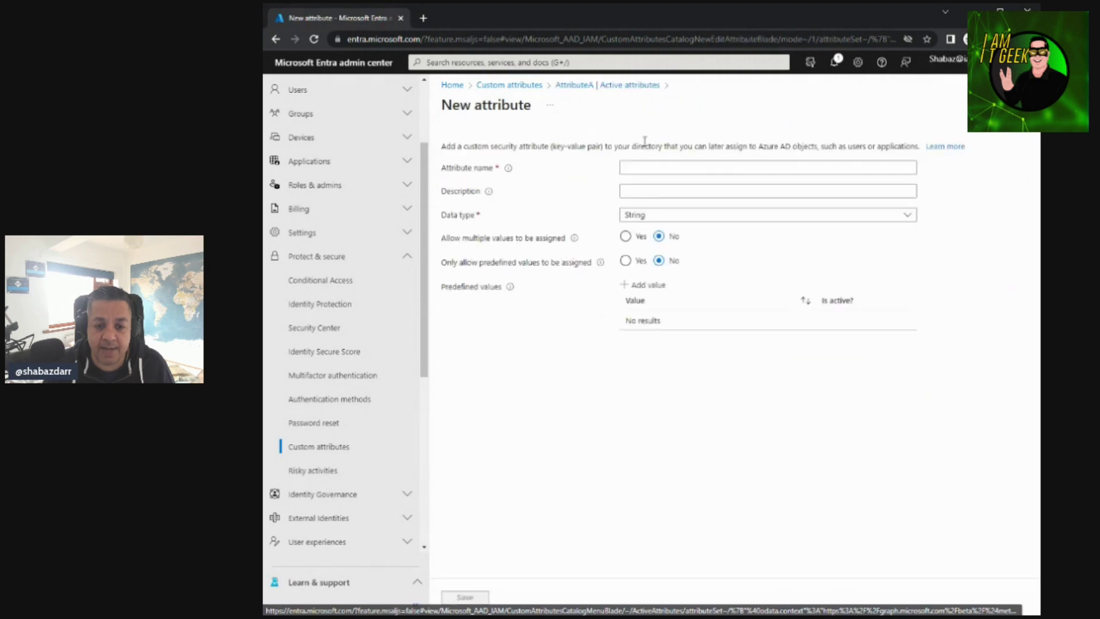
click(646, 167)
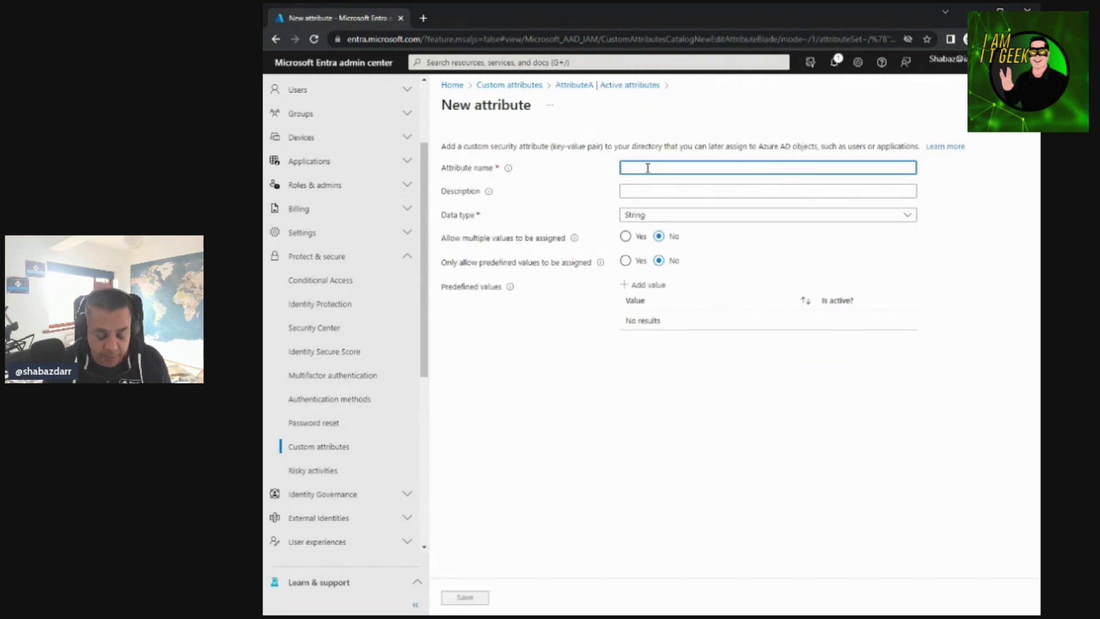
text(Attribu)
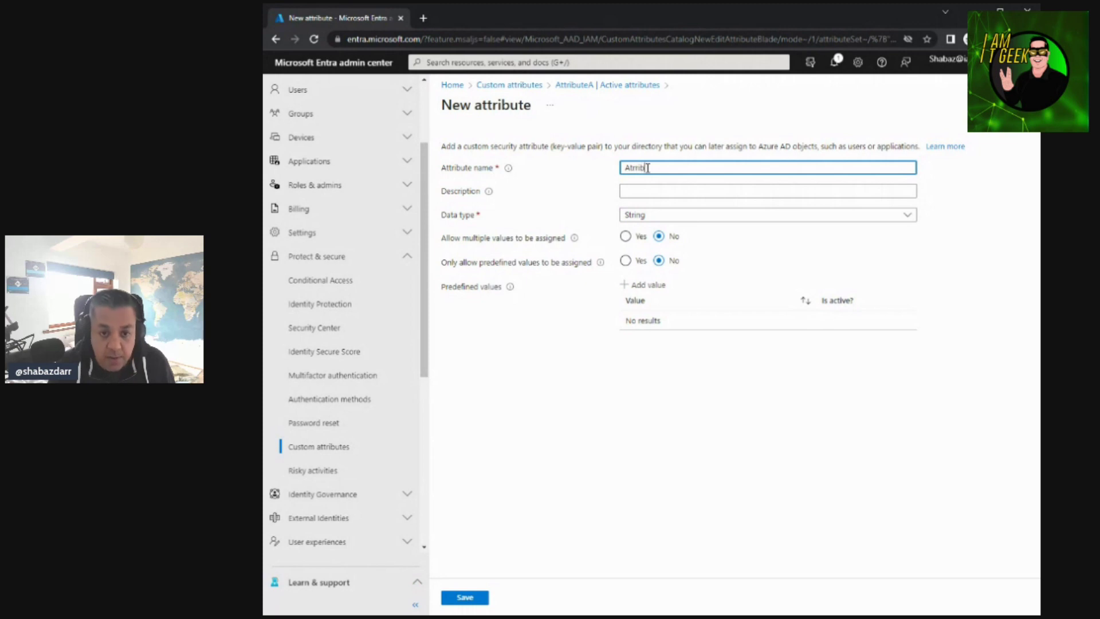
key(BackSpace)
key(BackSpace)
key(BackSpace)
key(BackSpace)
key(BackSpace)
key(BackSpace)
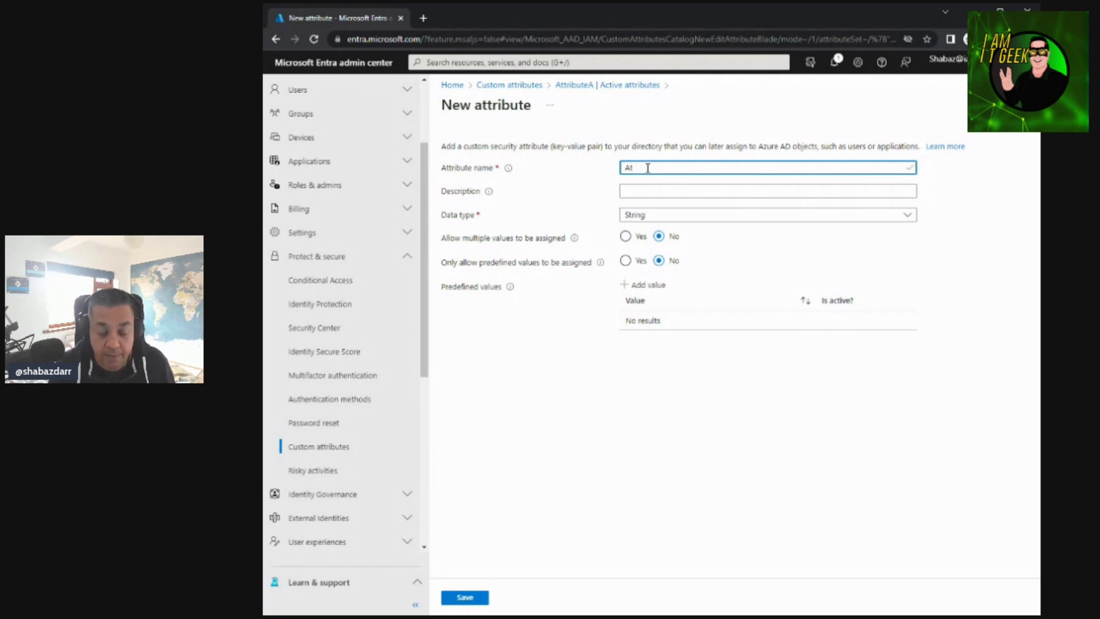
text(ttribute)
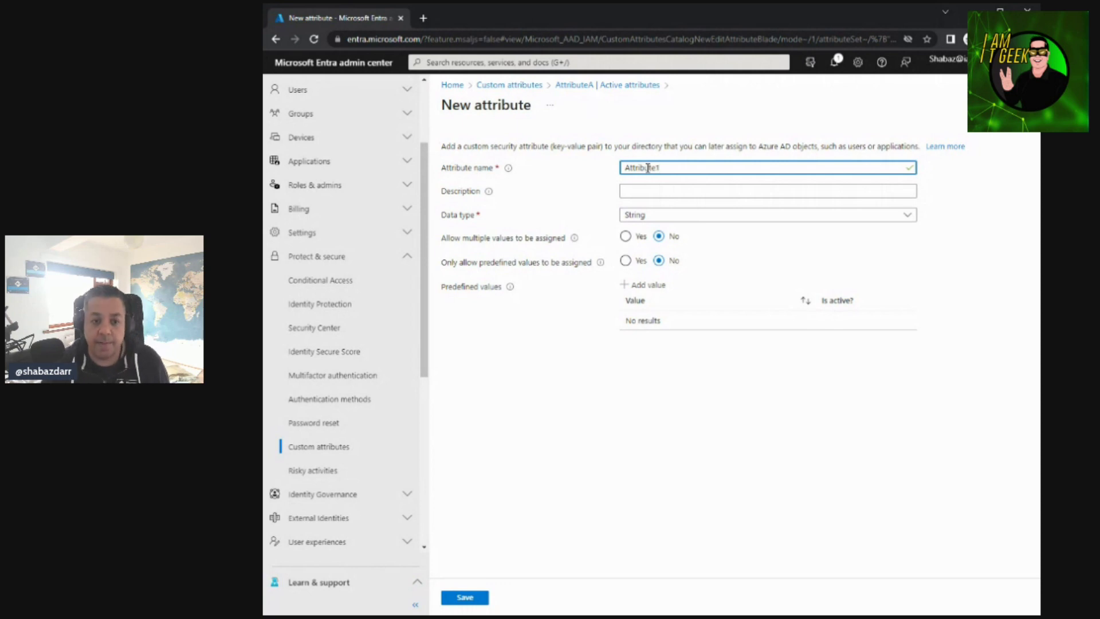
text(1)
click(663, 191)
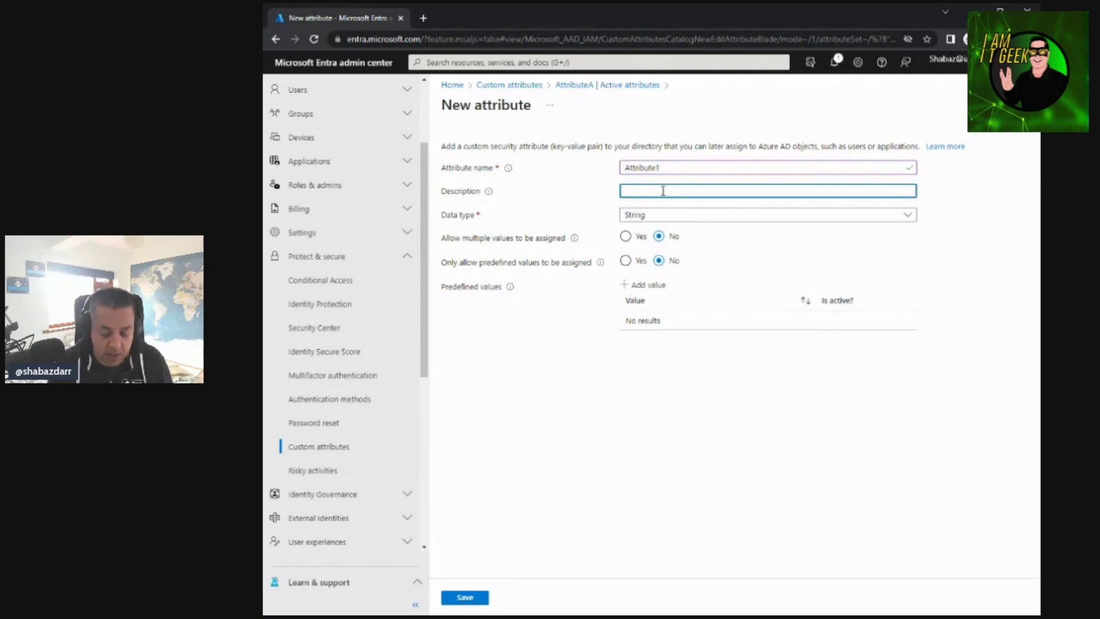
text(I Am IT)
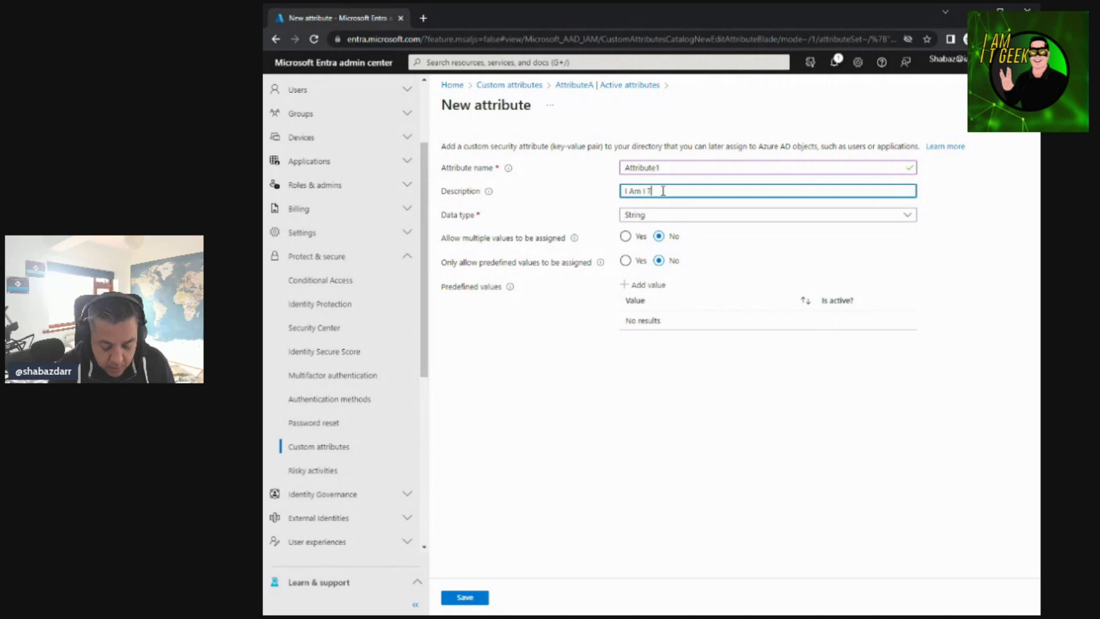
text( Gee)
key(BackSpace)
key(BackSpace)
key(BackSpace)
key(BackSpace)
key(BackSpace)
key(BackSpace)
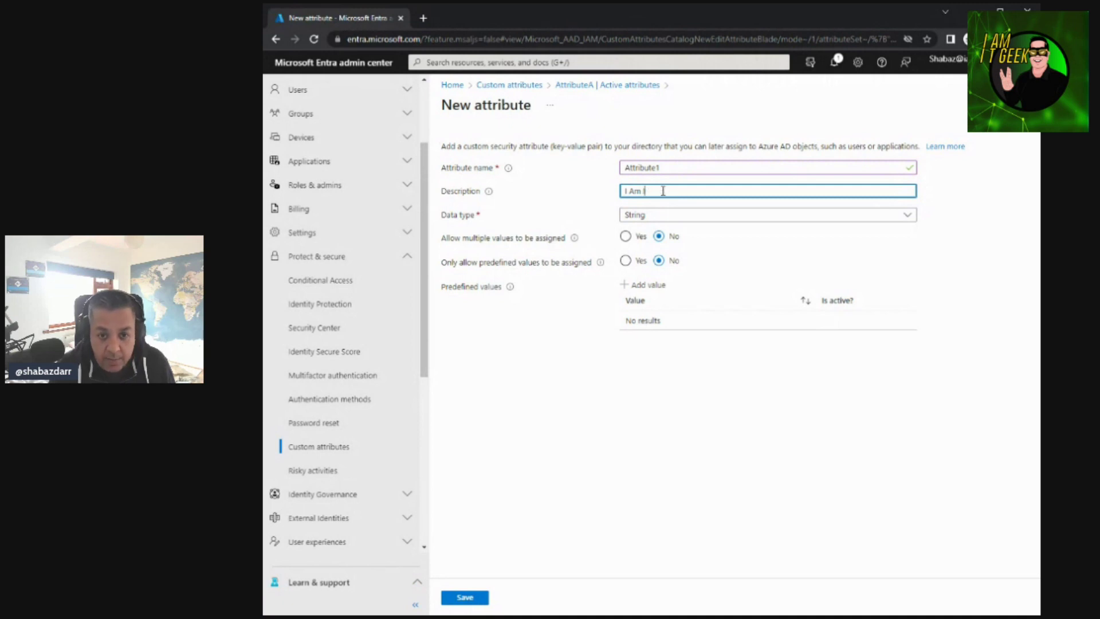
text(IT Geek Demo)
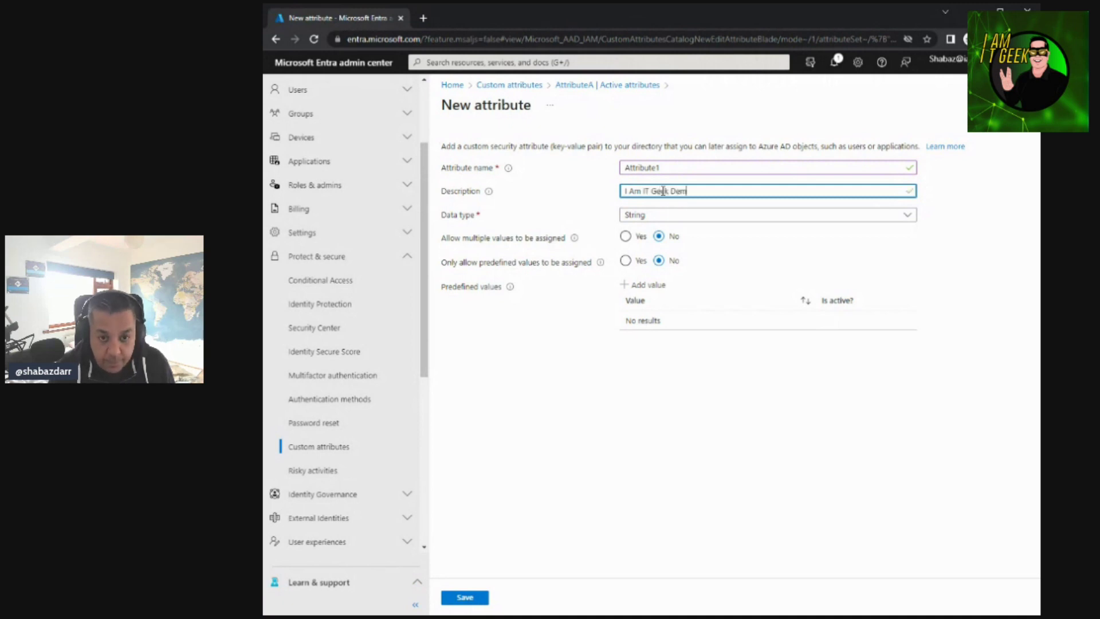
Enable multiple values and predefined-only values on the draft attribute, then discard it via the AttributeA breadcrumb
click(719, 216)
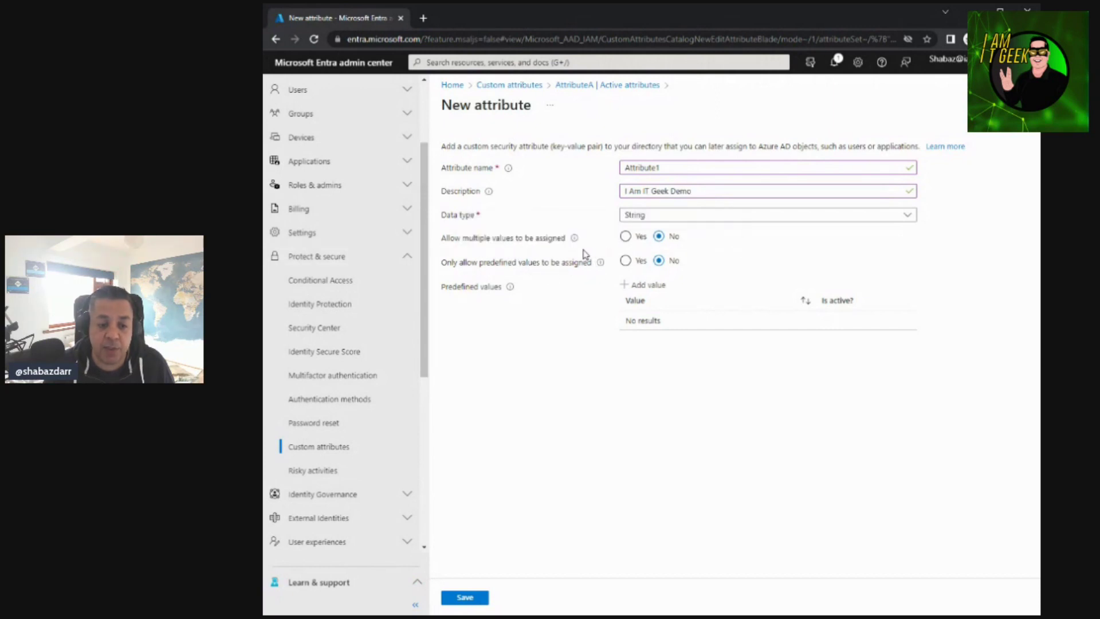
mouse_move(574, 240)
mouse_move(604, 265)
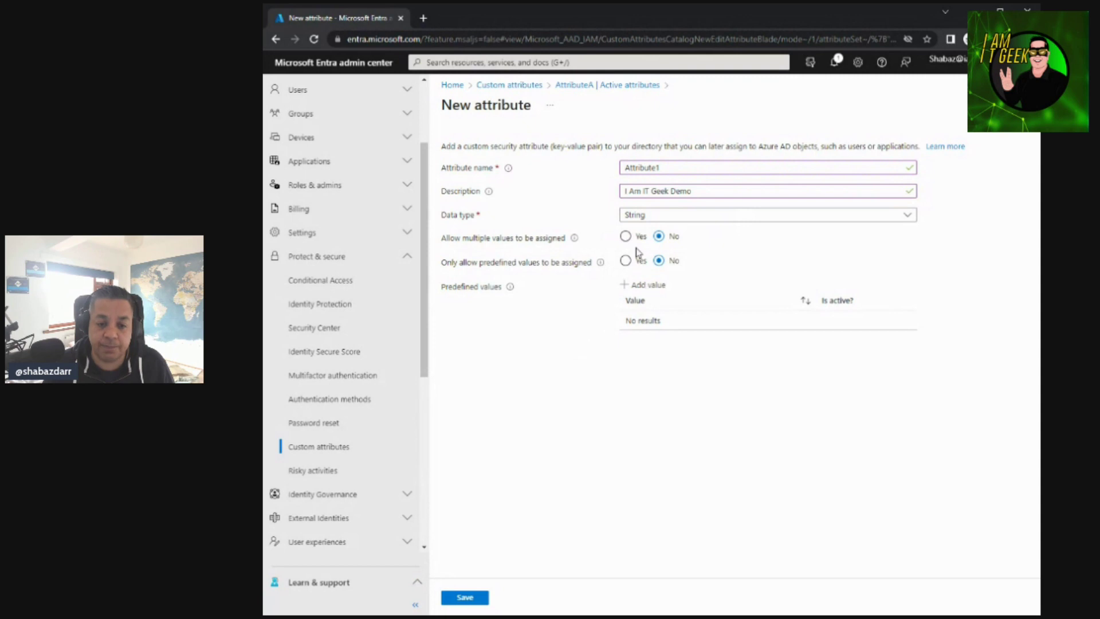
click(625, 236)
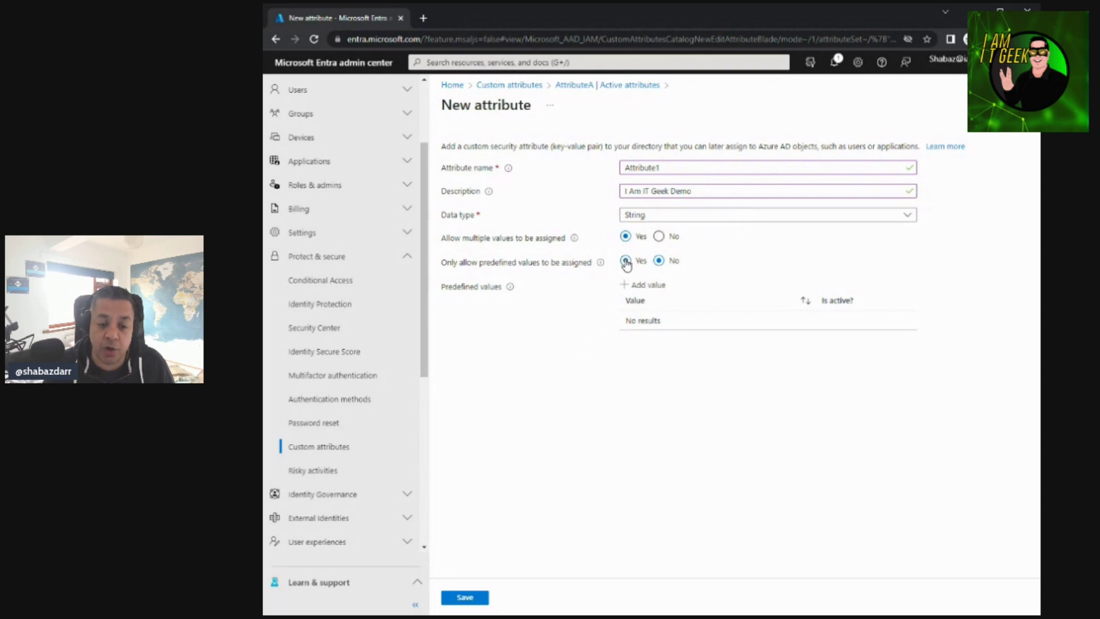
click(626, 260)
click(602, 87)
click(707, 106)
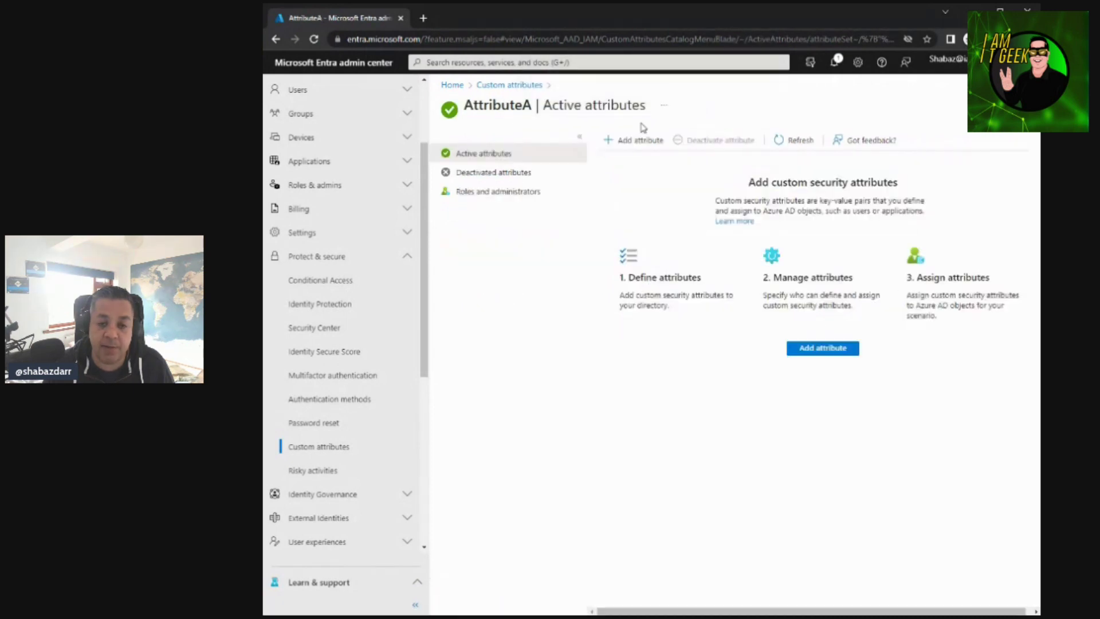
click(508, 173)
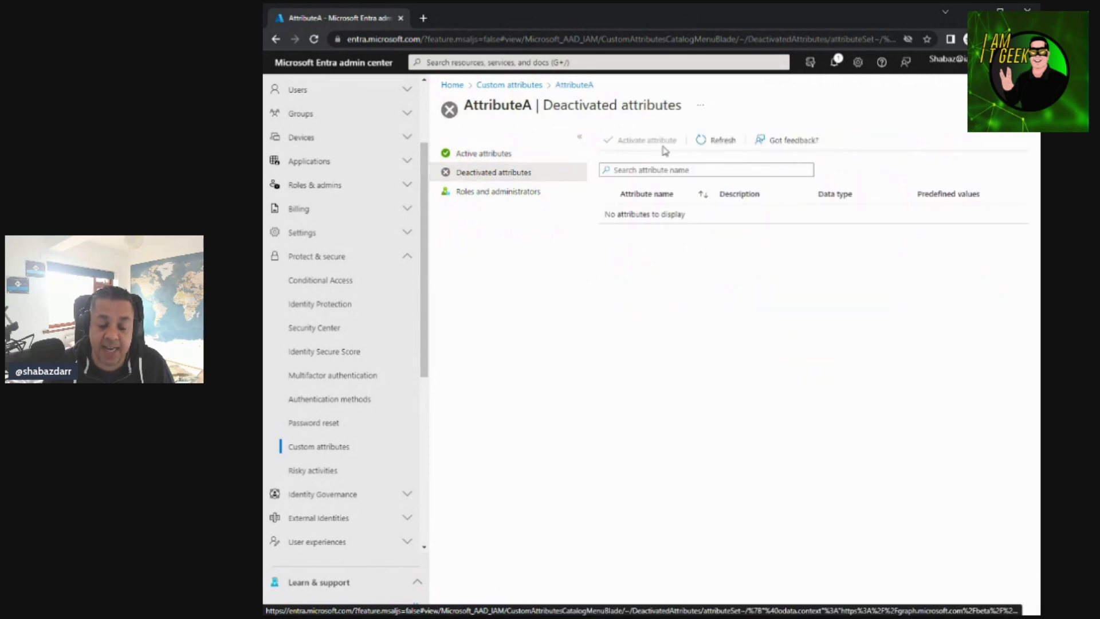
click(519, 200)
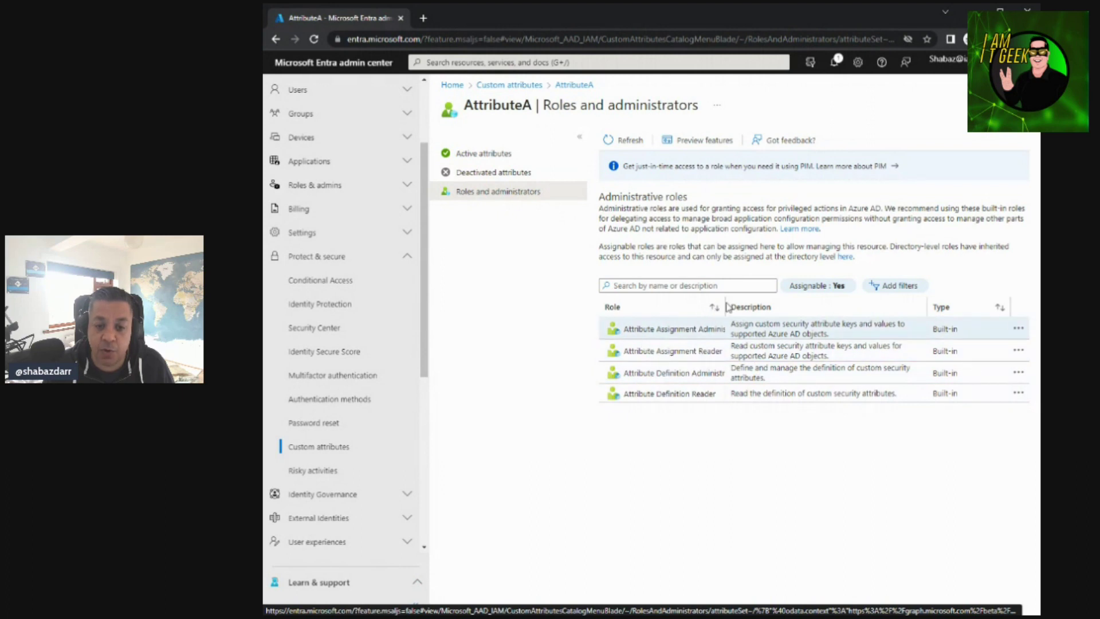
drag(774, 308, 775, 308)
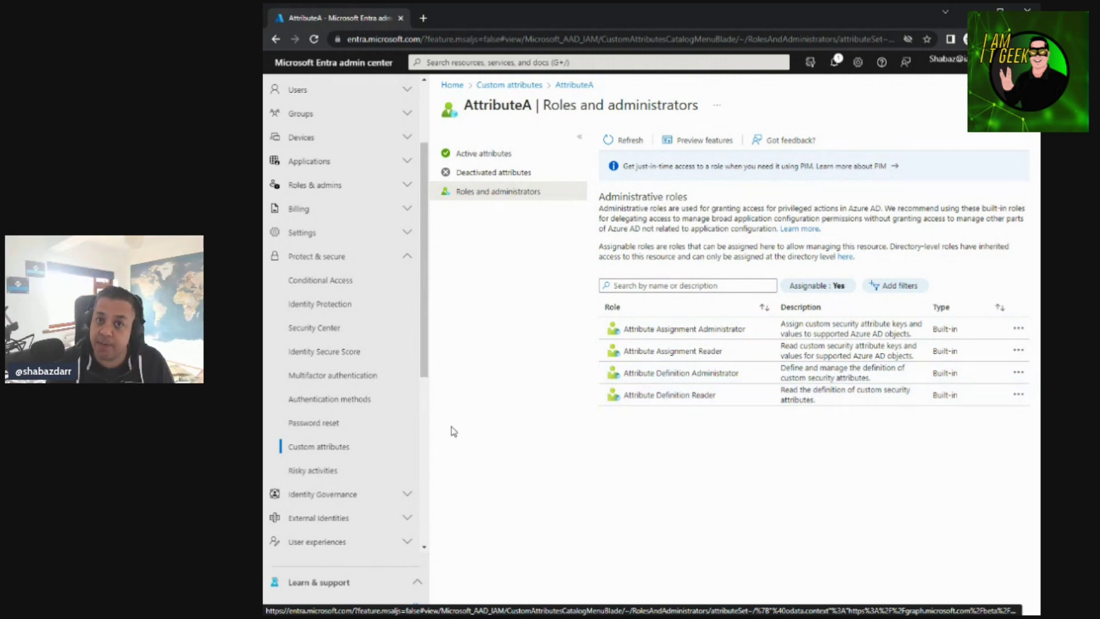
click(515, 151)
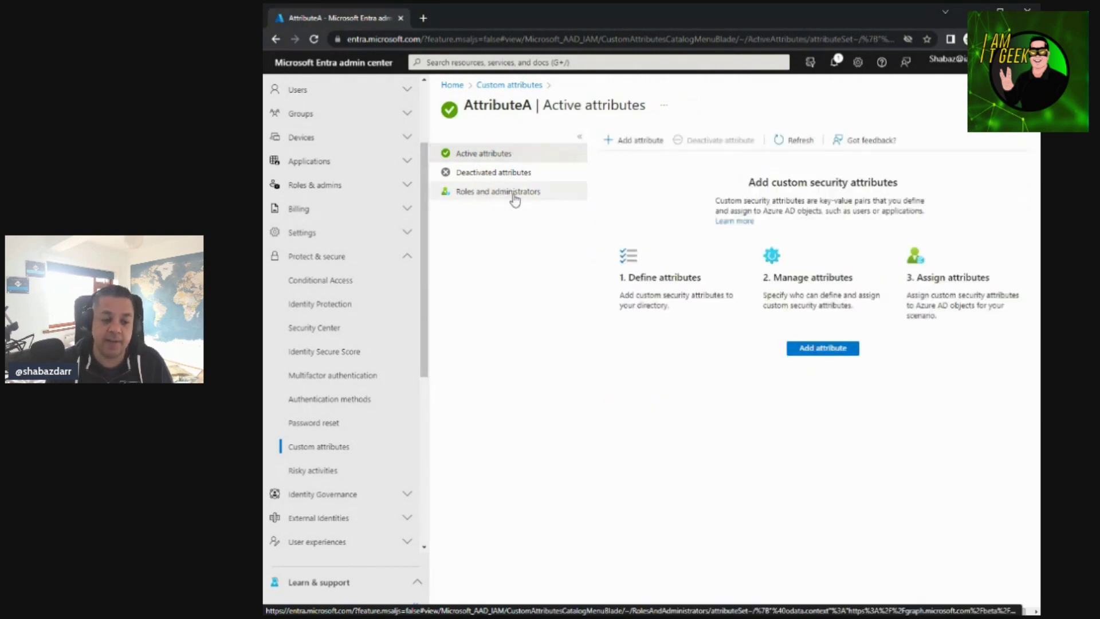
Bring up the Risky users report showing one Medium and one Low risk user
mouse_move(655, 18)
mouse_down()
mouse_move(643, 24)
mouse_move(652, 20)
mouse_up()
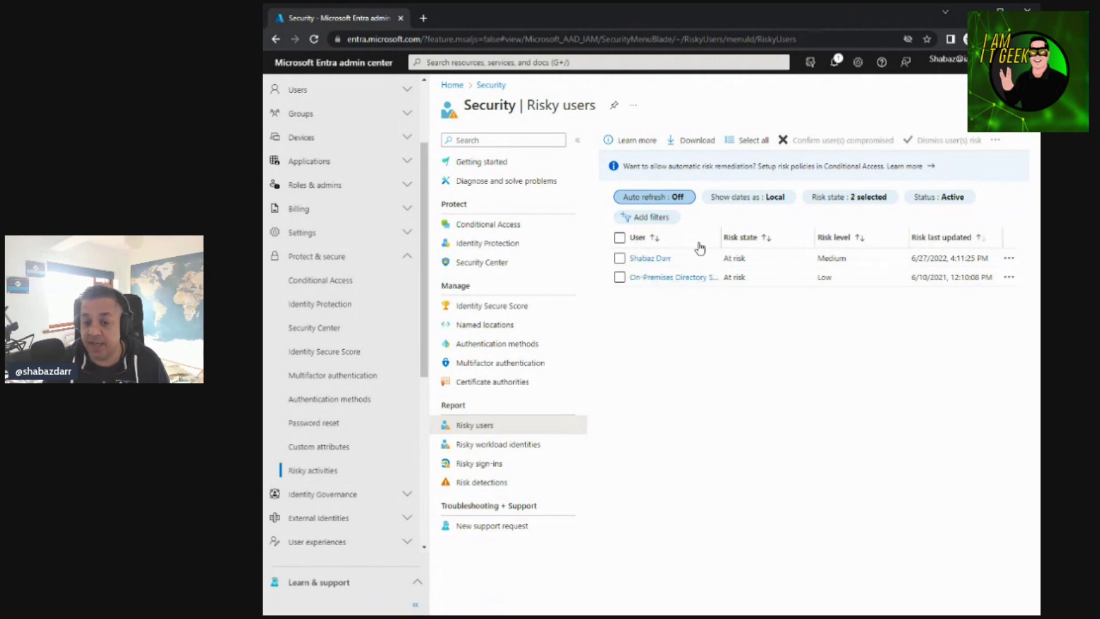
Widen the User column to show full names and tick the medium-risk user's checkbox
drag(721, 237, 755, 236)
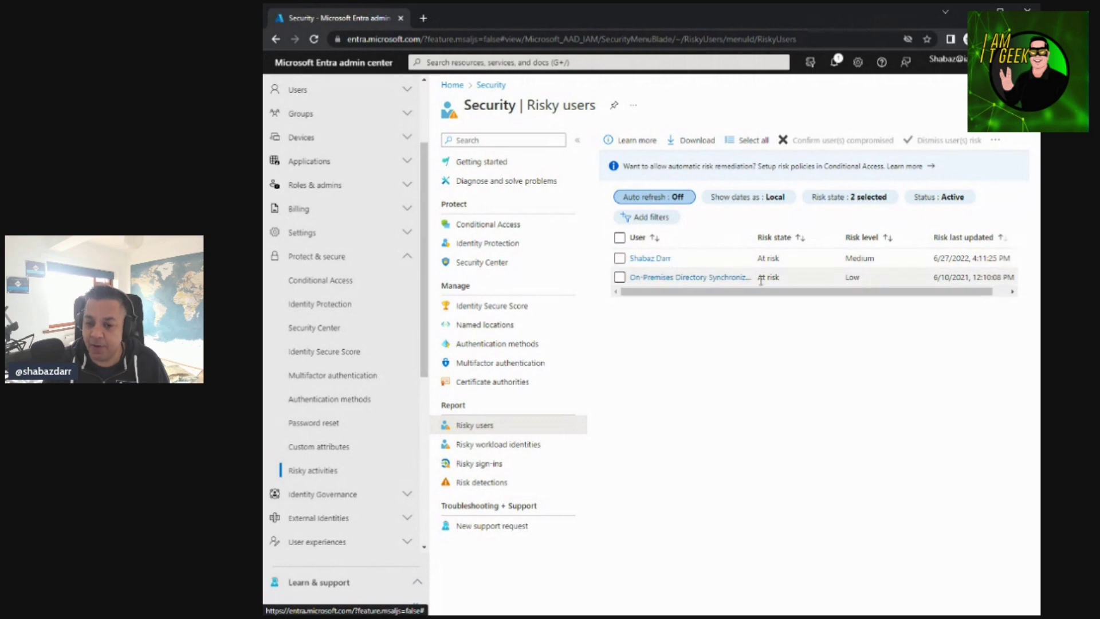
drag(776, 234, 734, 236)
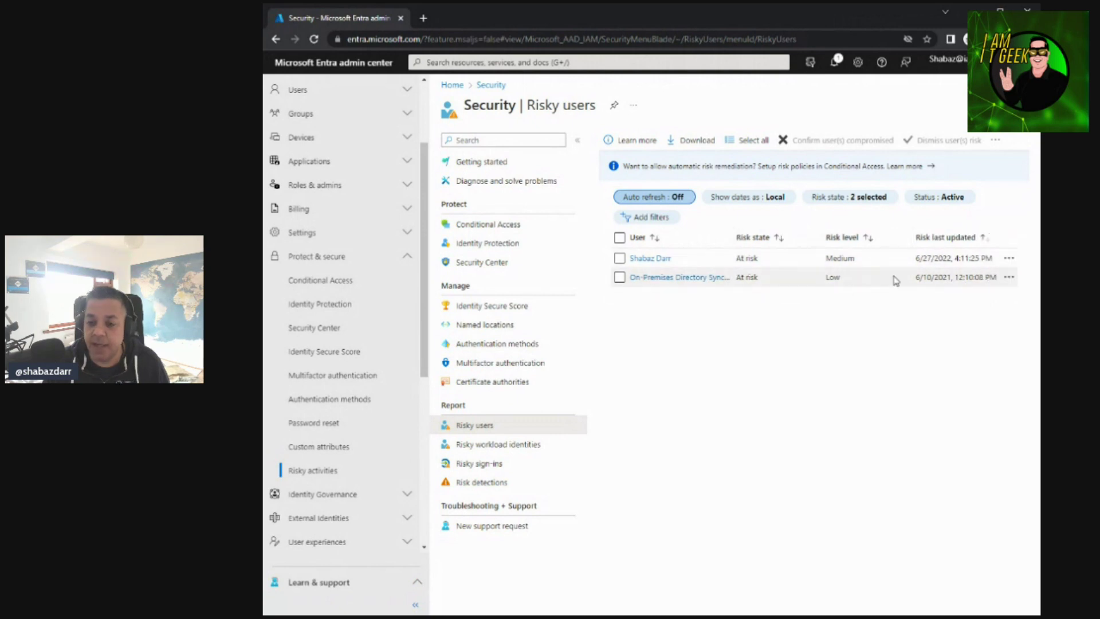
click(710, 262)
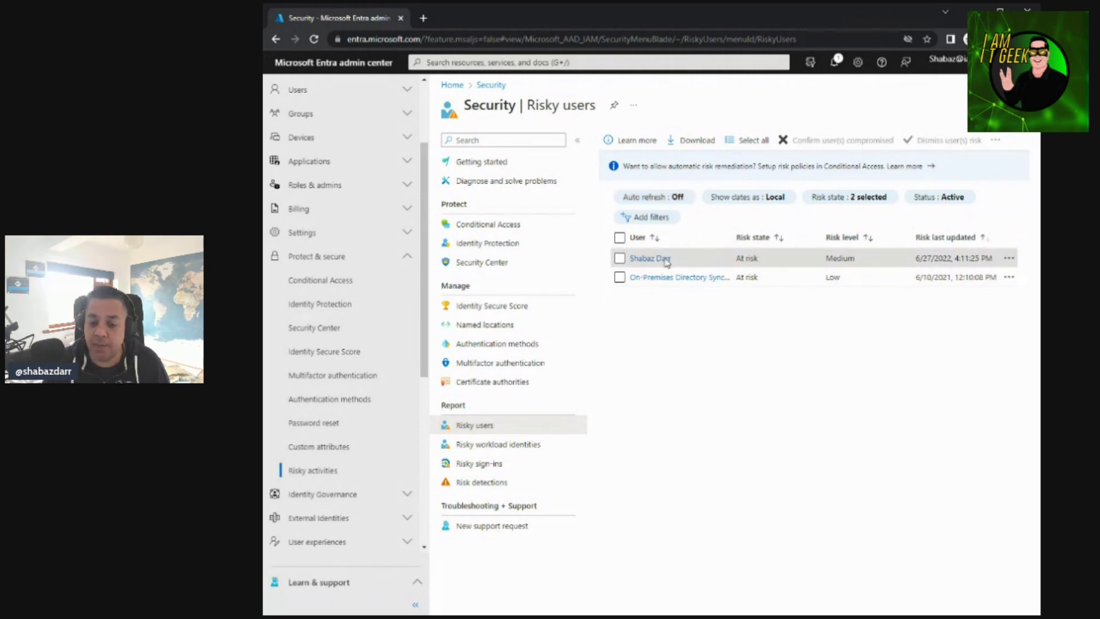
click(620, 258)
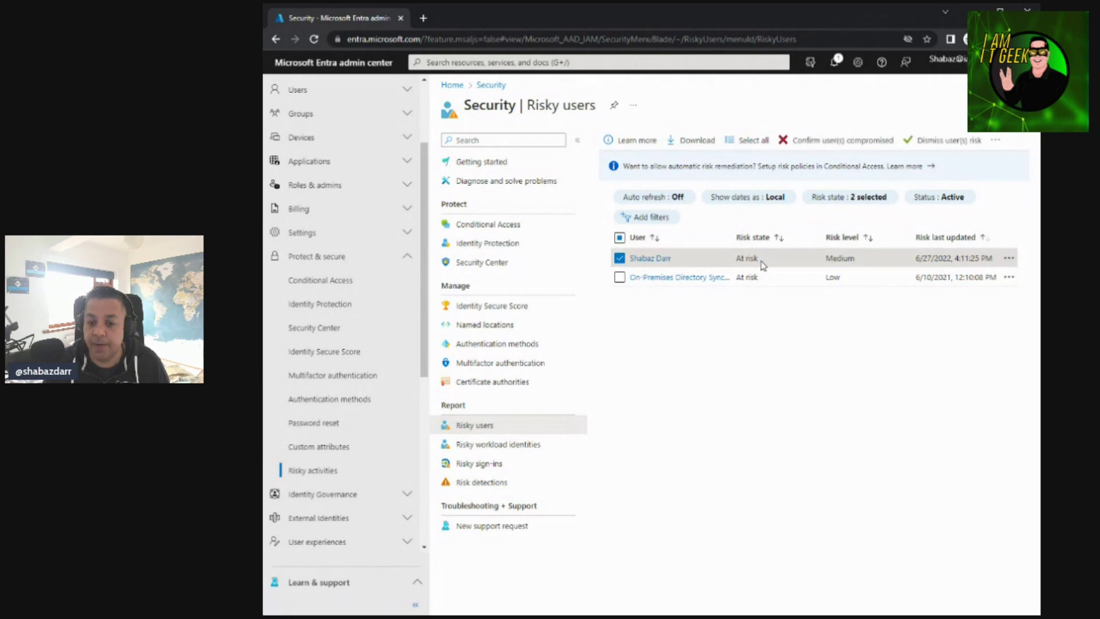
Review the medium-risk user's recent risky sign-ins, unlinked detections, risk history and basic info
click(659, 259)
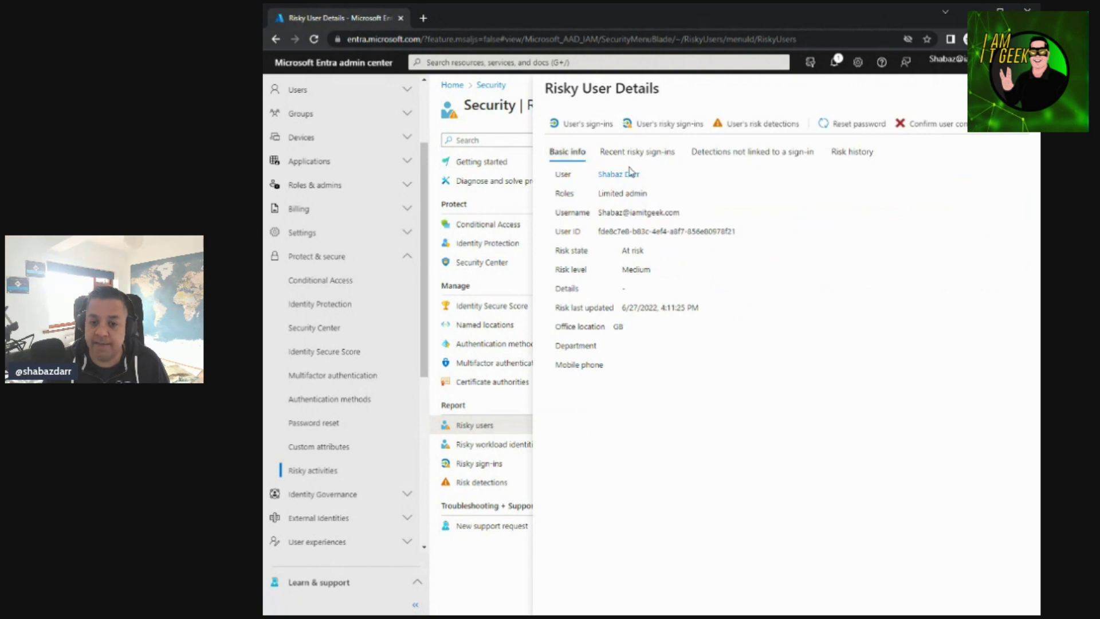
click(646, 162)
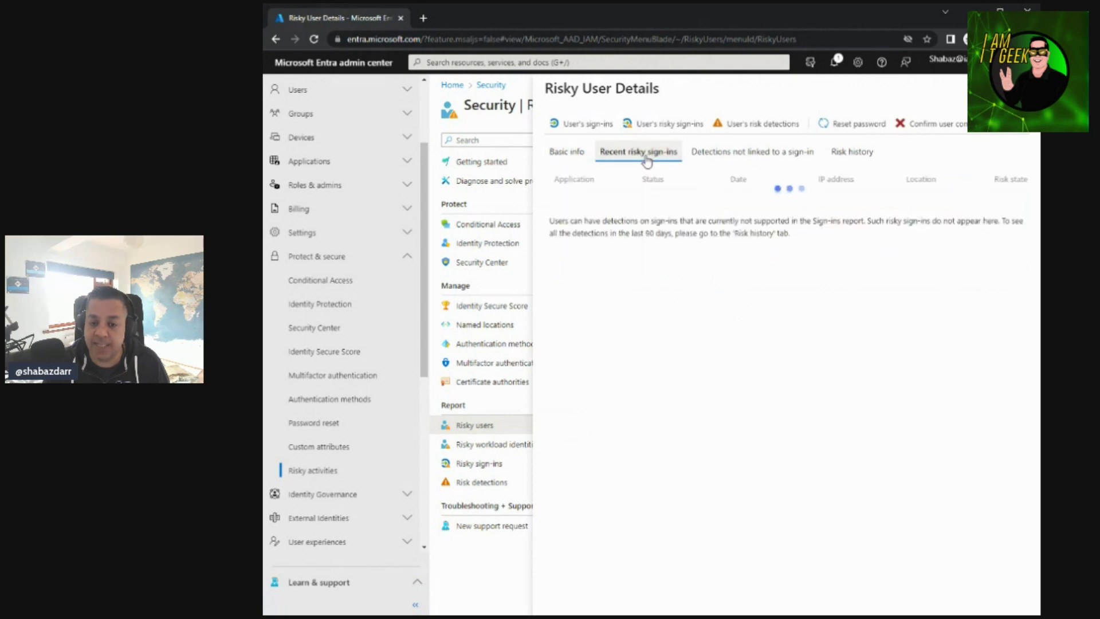
double_click(723, 152)
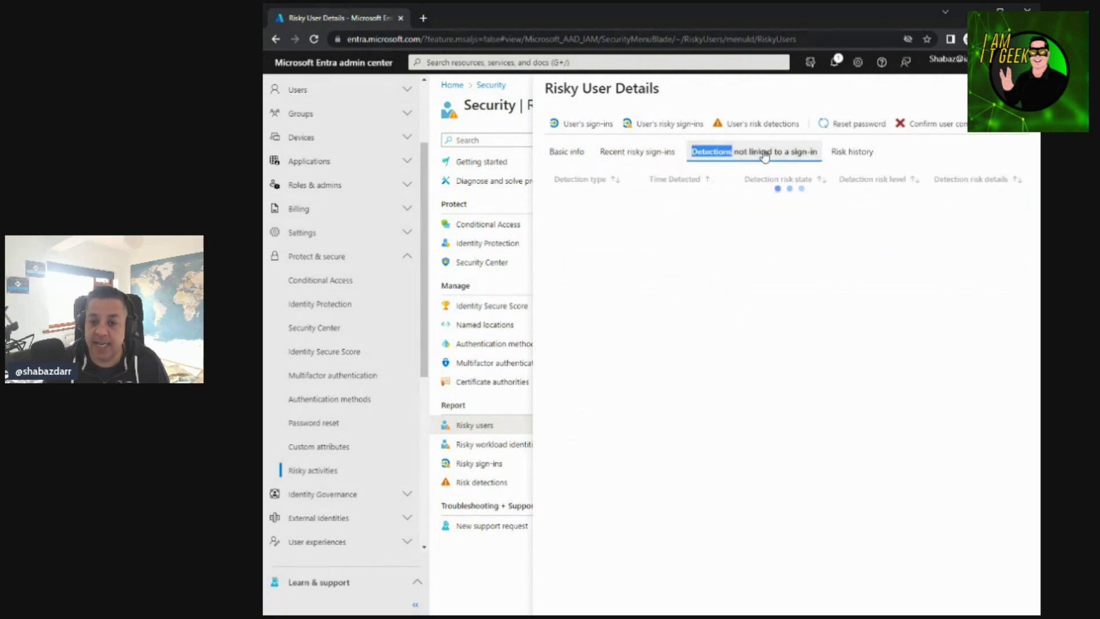
double_click(863, 160)
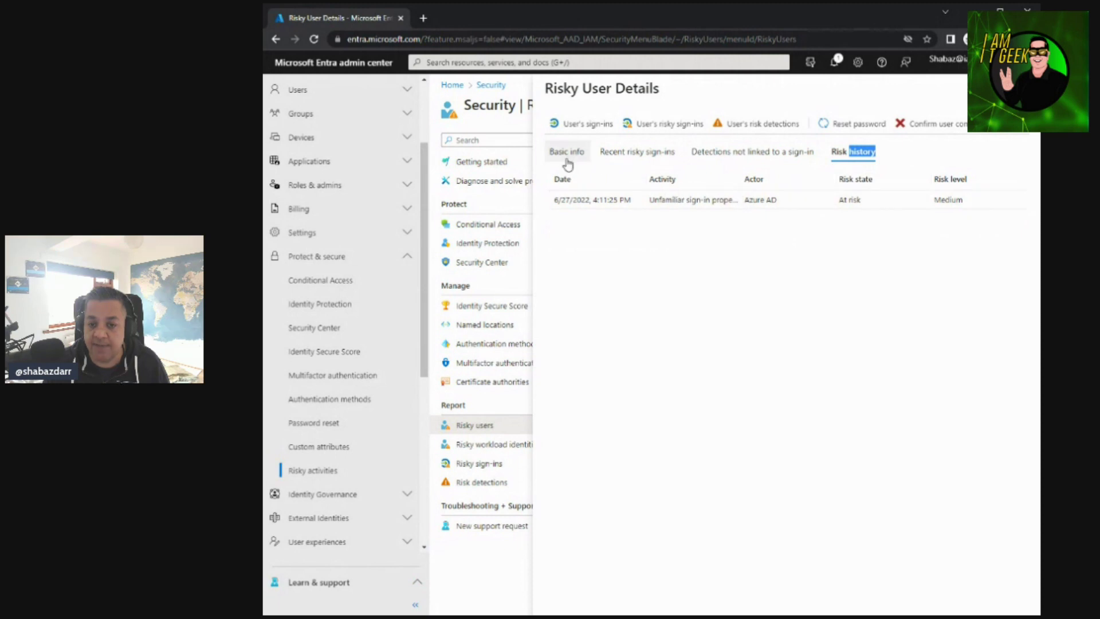
click(601, 157)
double_click(560, 152)
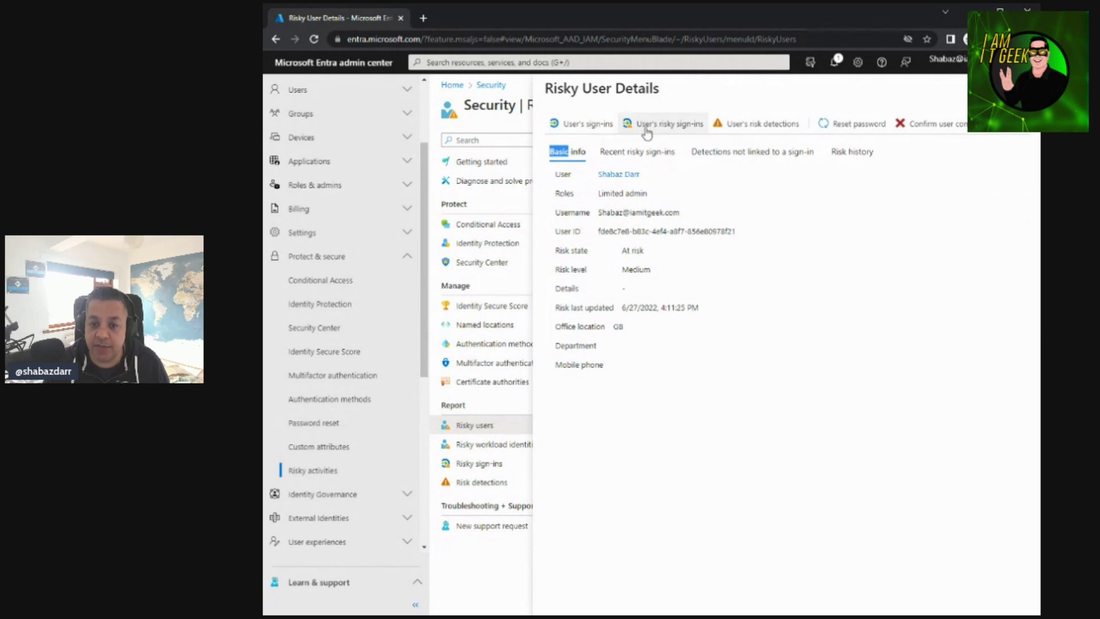
Check the user's risk detections, then return and close the risky user details blade
click(762, 130)
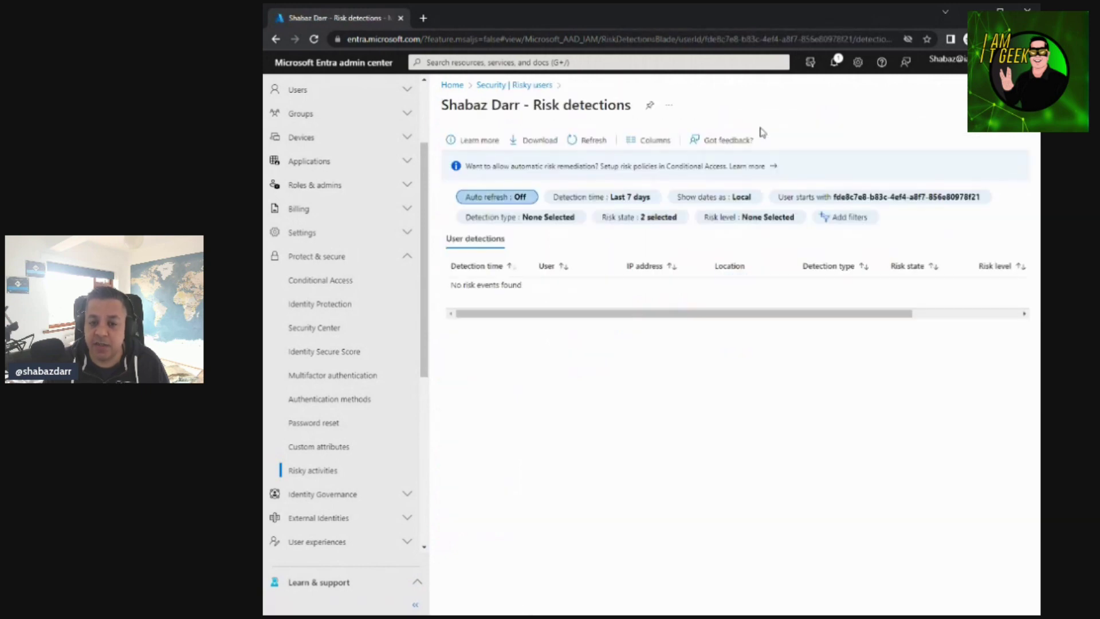
click(544, 87)
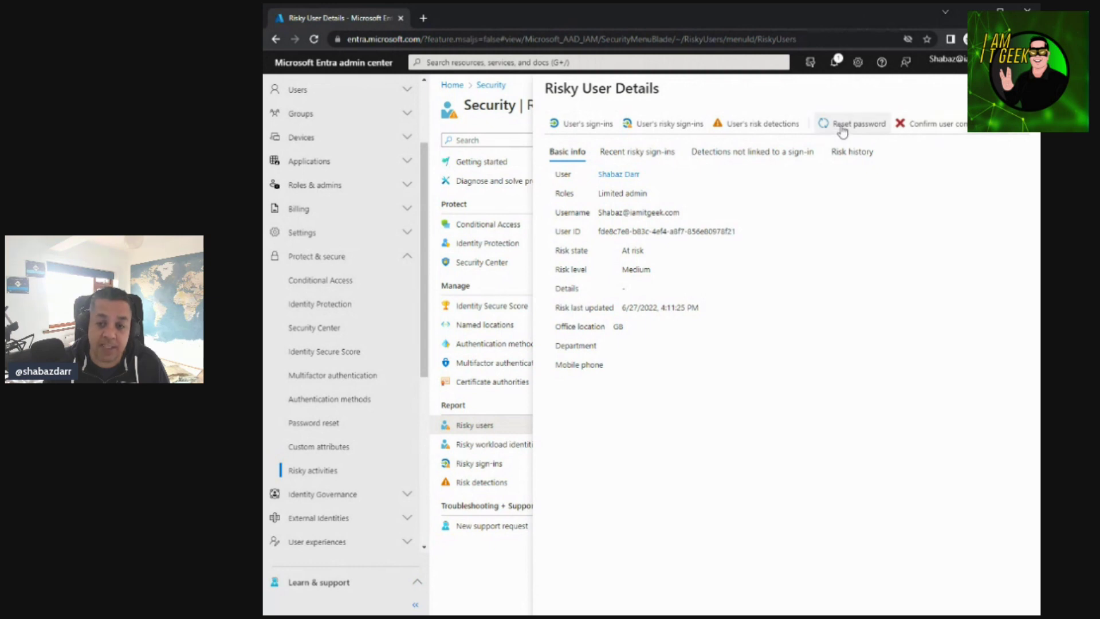
click(476, 427)
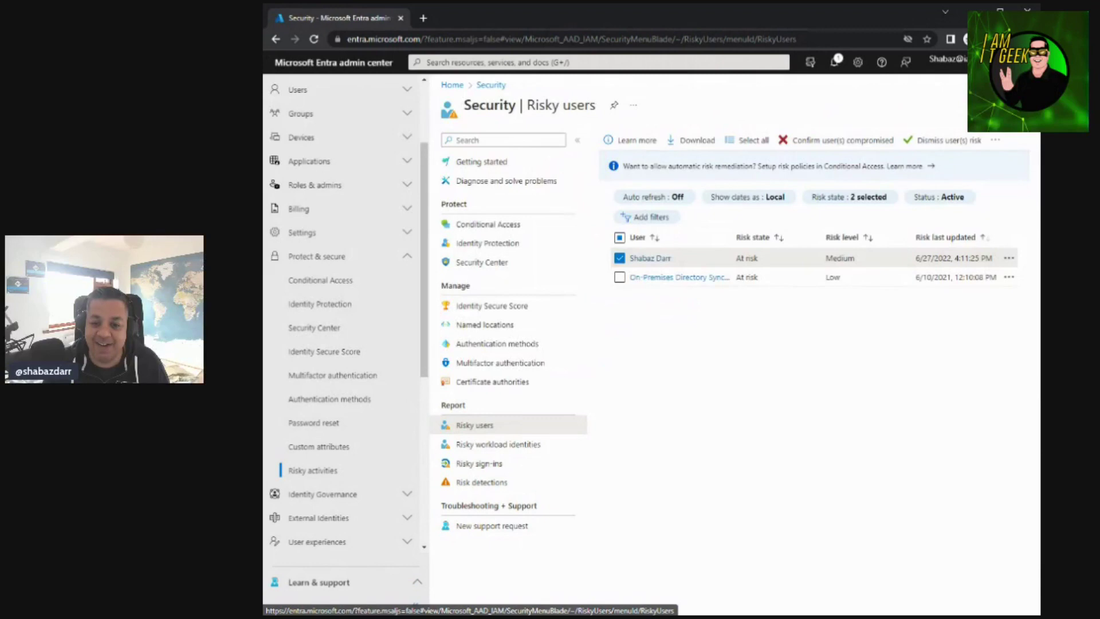
Deselect the user, view Risky workload identities, then open the last-month Risky sign-ins report
click(622, 259)
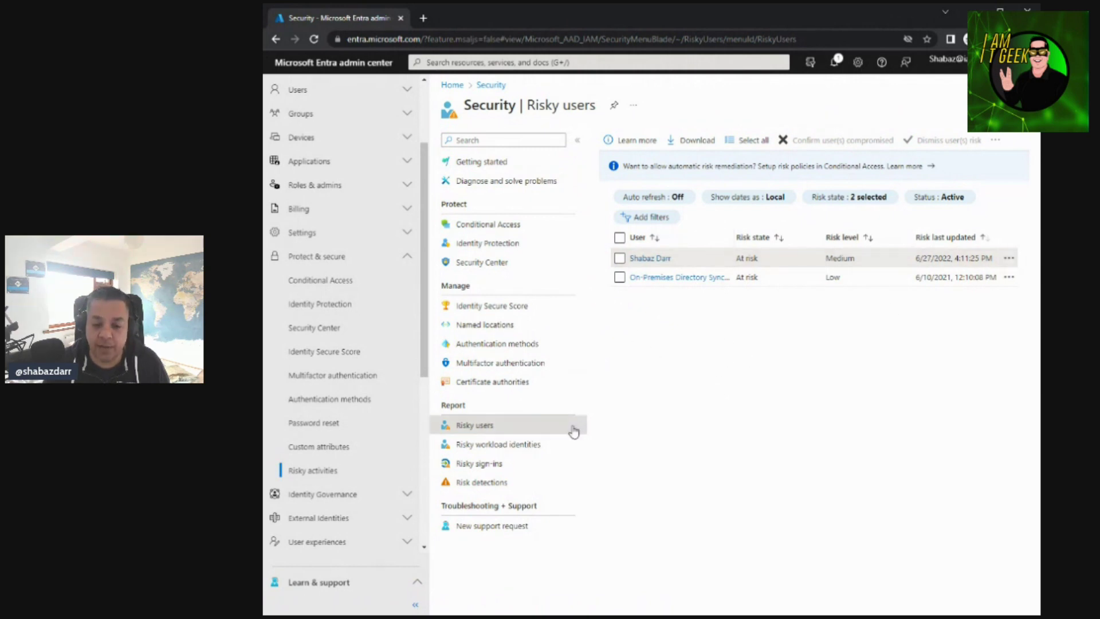
click(510, 451)
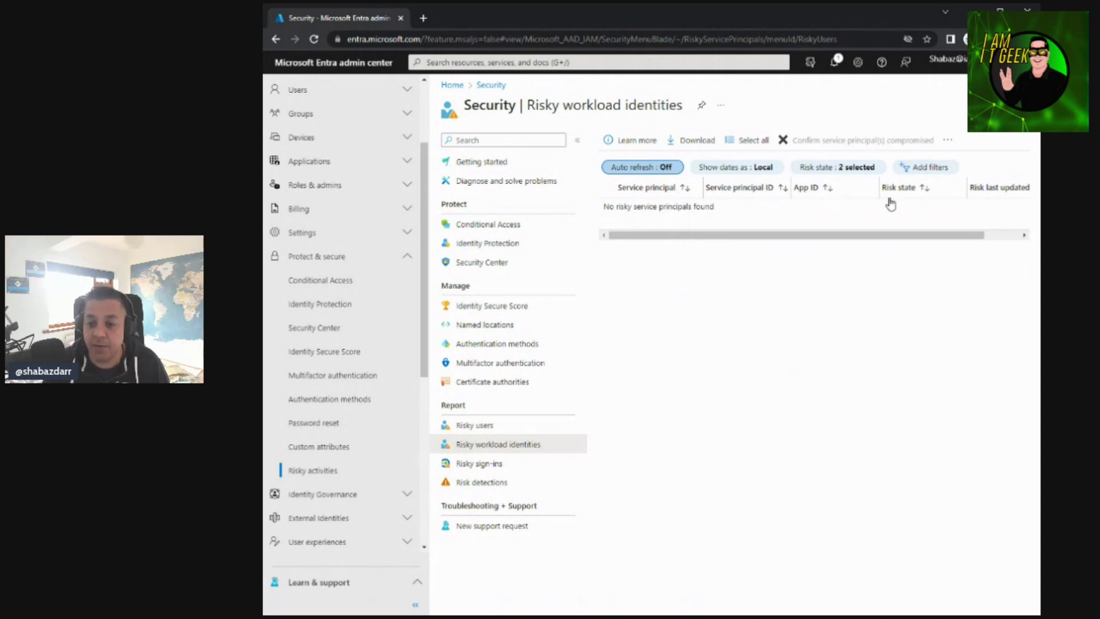
drag(967, 240, 736, 223)
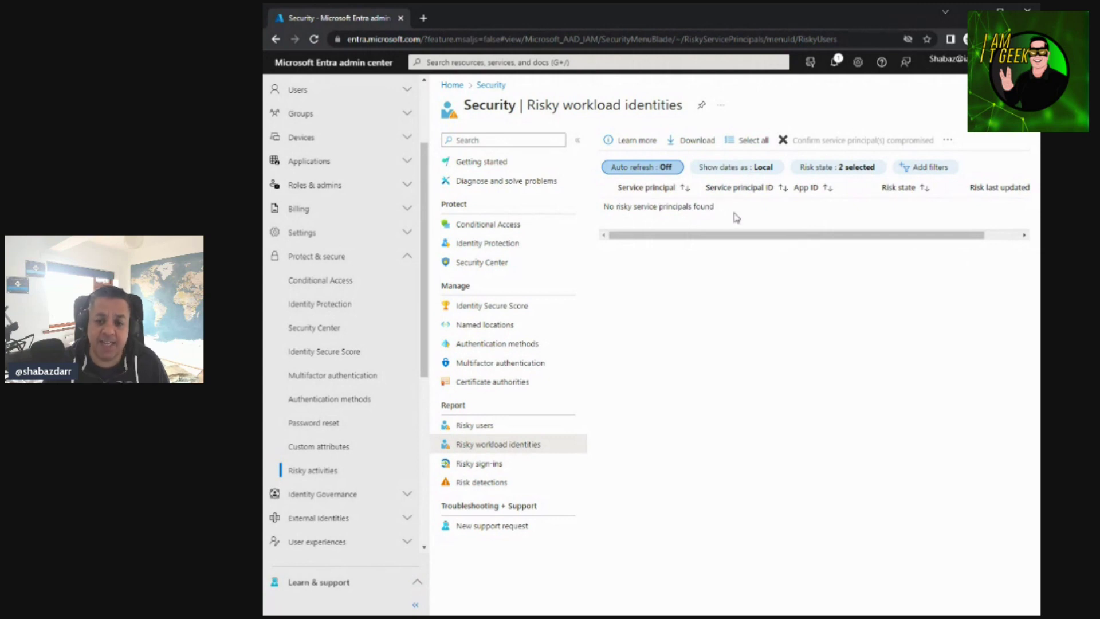
click(502, 464)
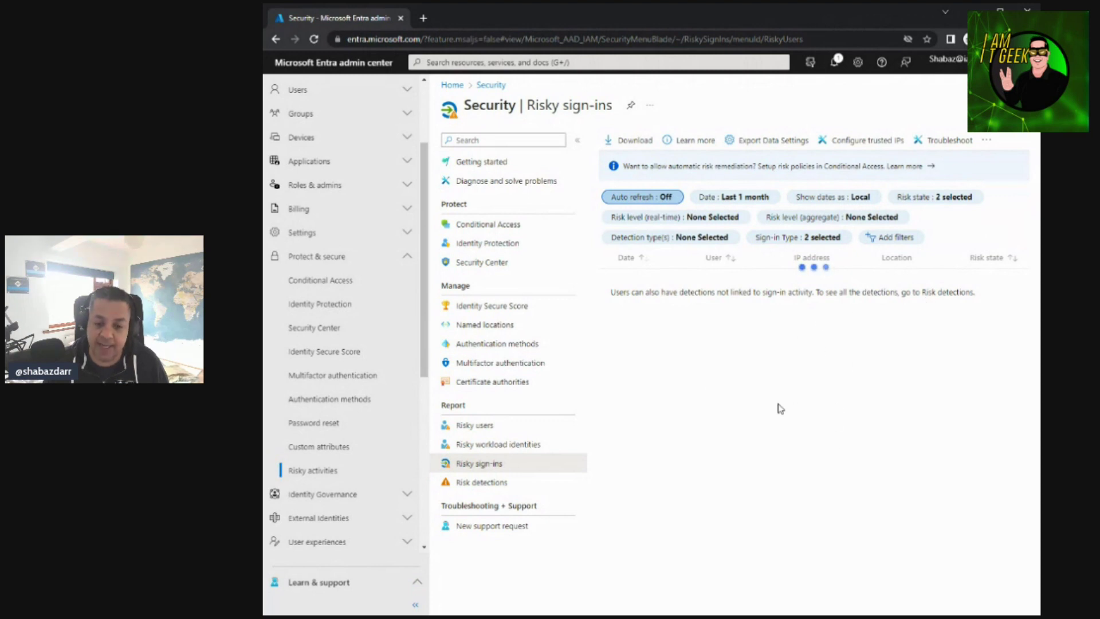
Open Risk detections and set the detection time filter to Last 90 days
click(484, 483)
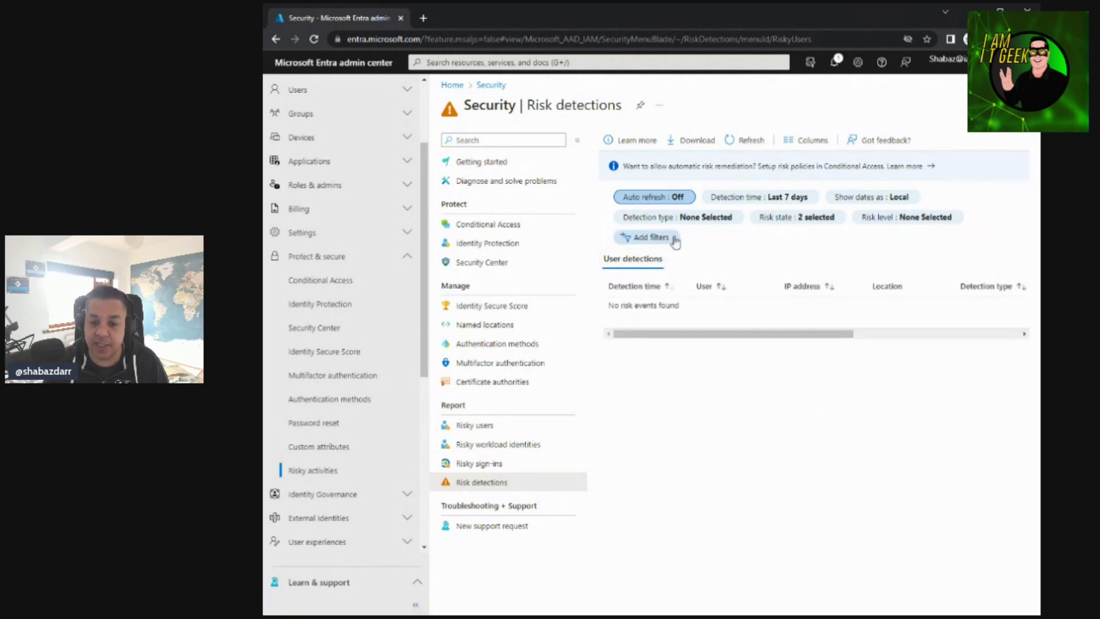
click(774, 201)
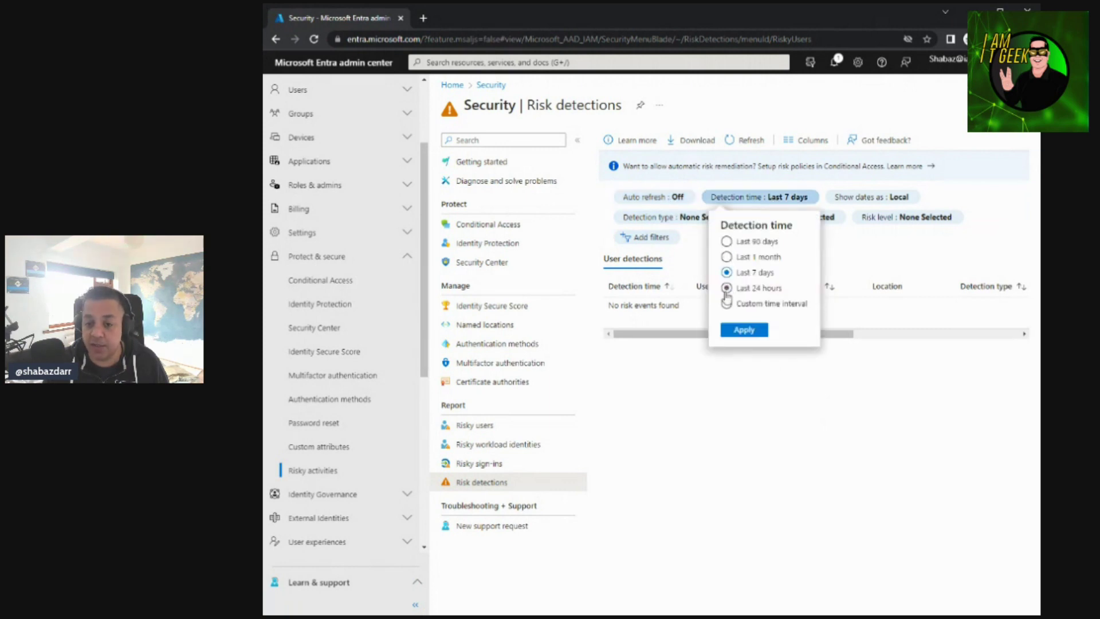
click(727, 241)
click(744, 330)
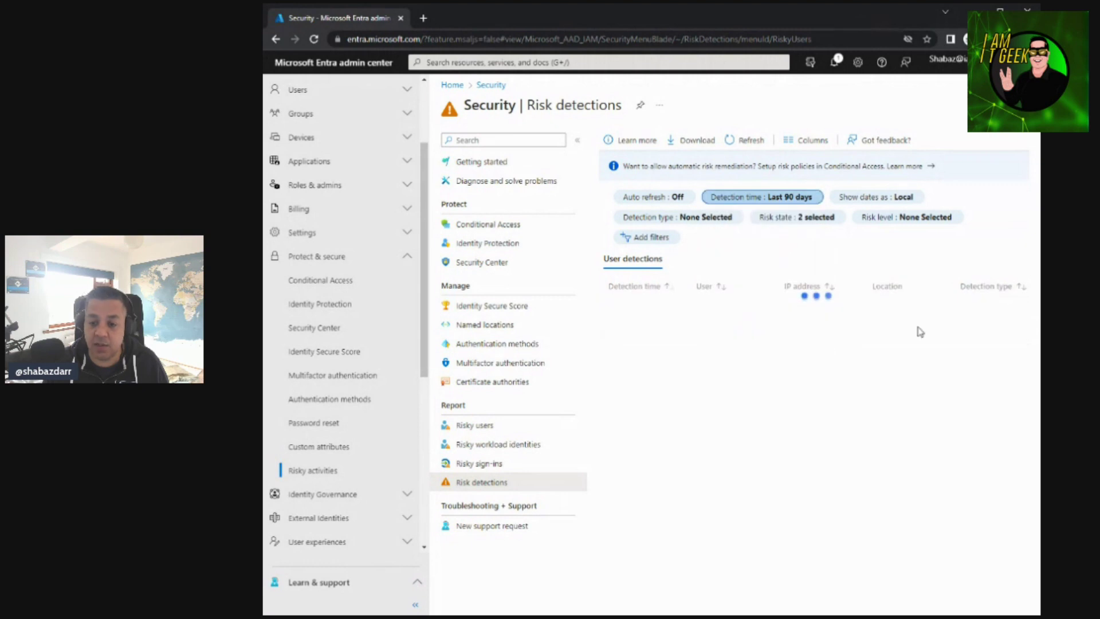